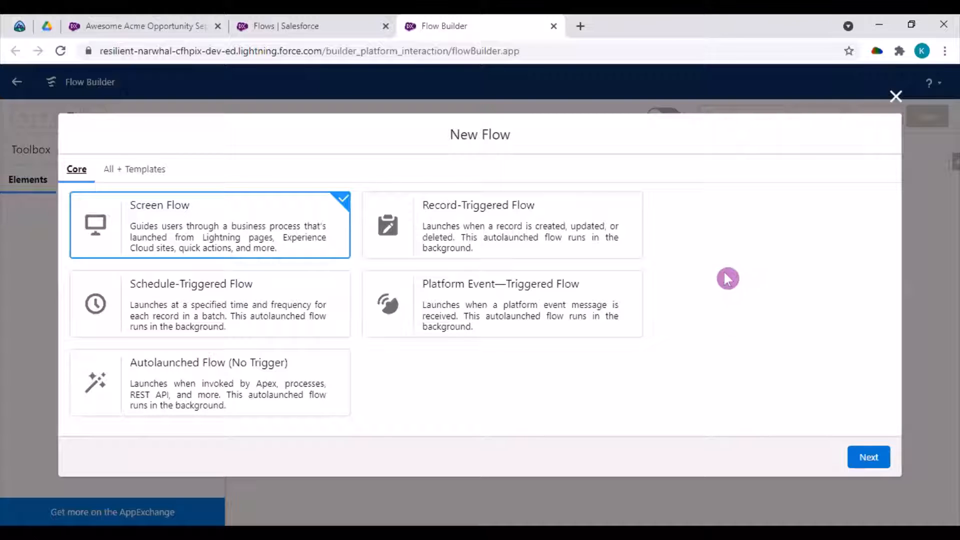
# - Create a new record-triggered flow using the Auto-Layout building mode
pyautogui.click(613, 242)
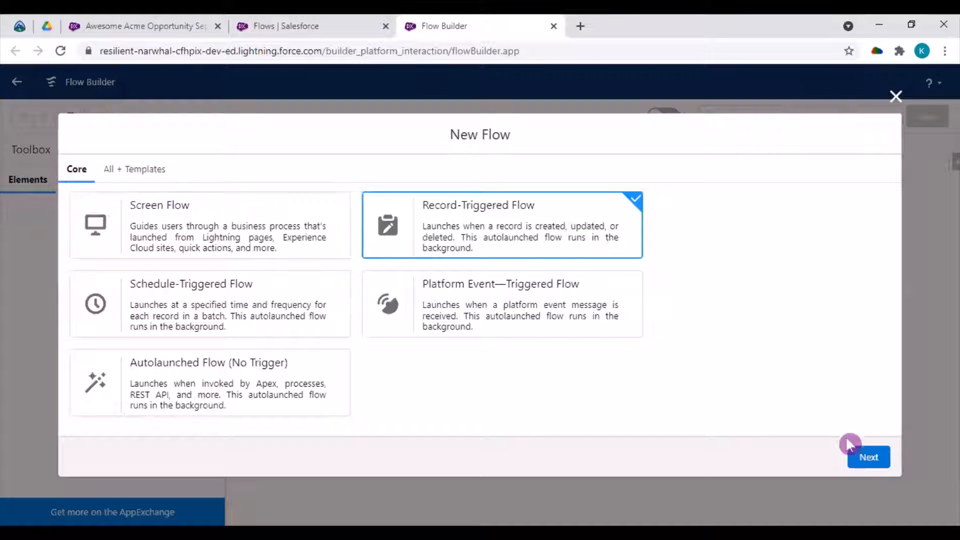
pyautogui.click(863, 453)
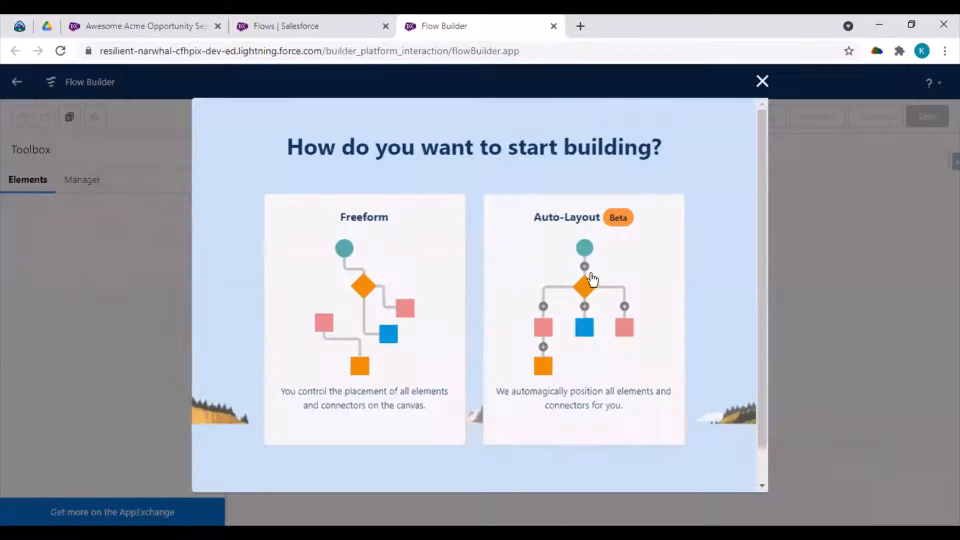
pyautogui.click(643, 283)
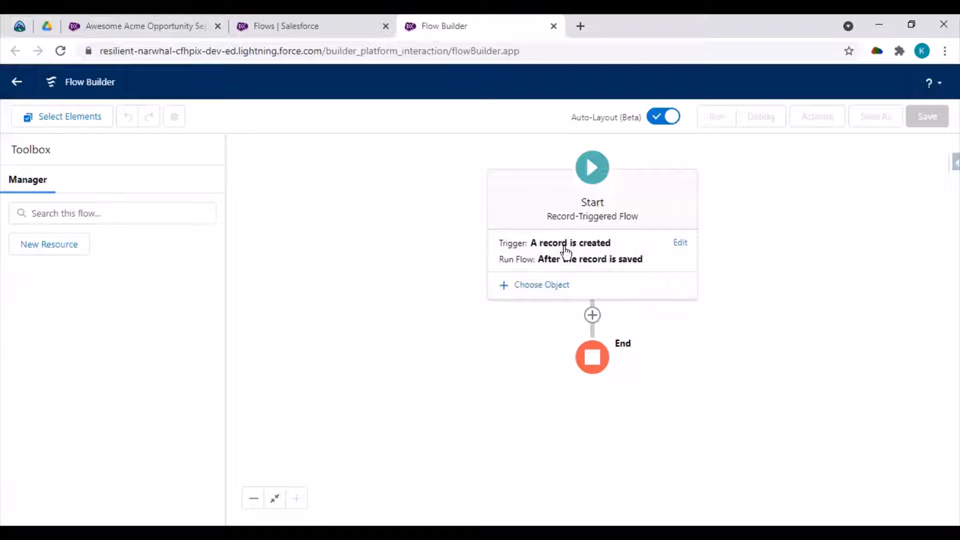
# - Configure the flow's trigger so that it launches when a record is updated
pyautogui.click(680, 243)
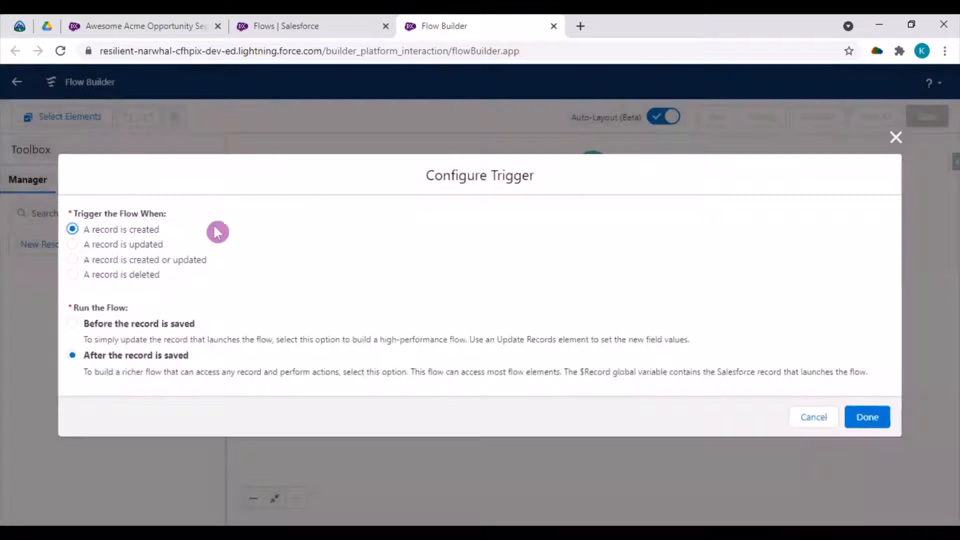
pyautogui.click(120, 244)
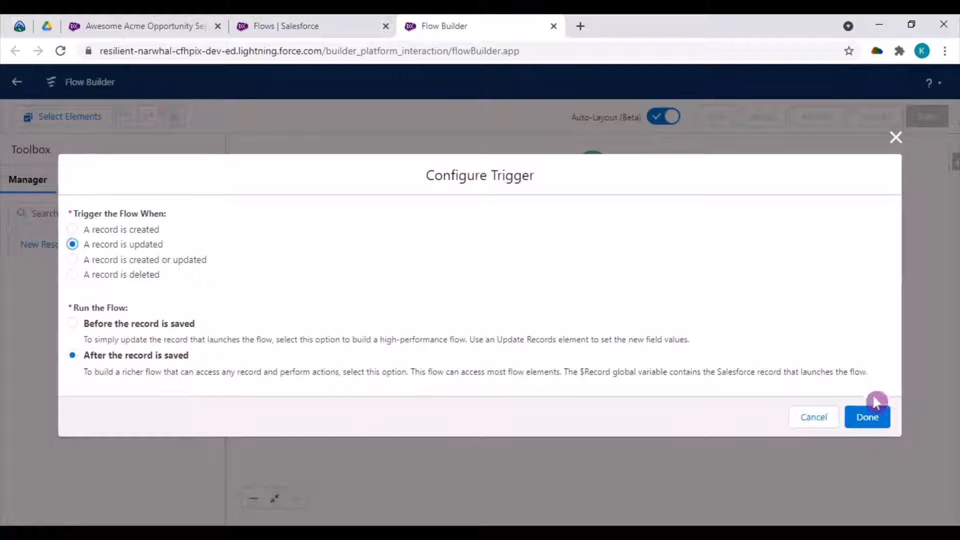
pyautogui.click(874, 420)
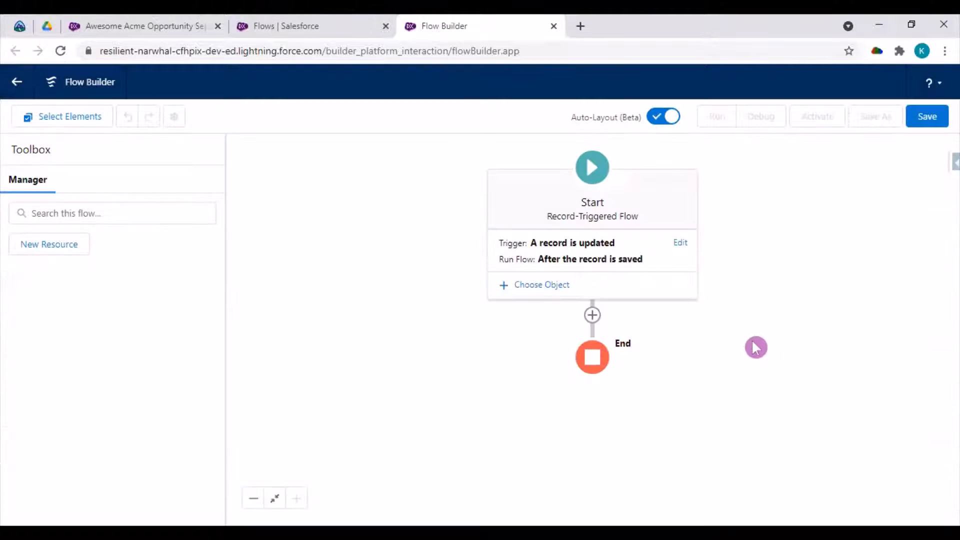
# - Choose Opportunity as the object whose records trigger the flow
pyautogui.click(554, 286)
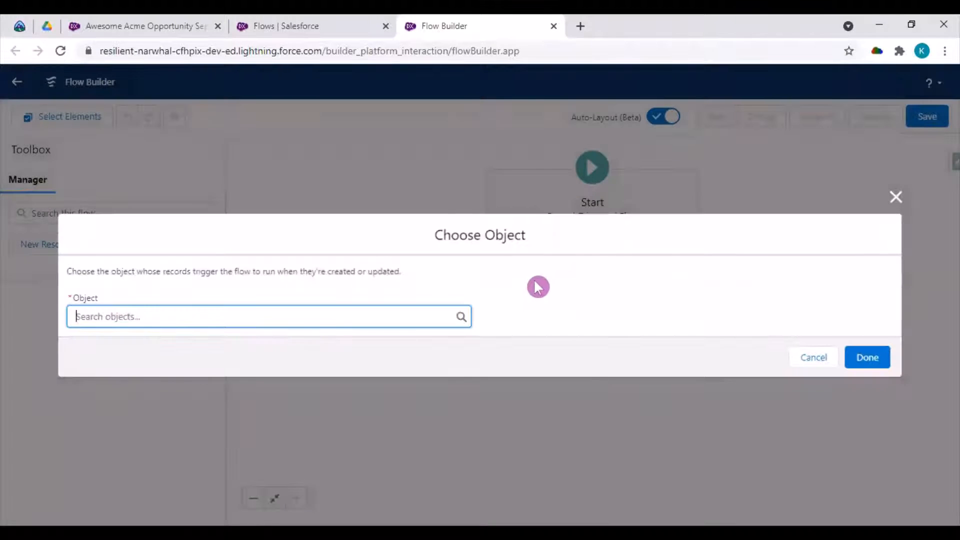
pyautogui.write('oppo')
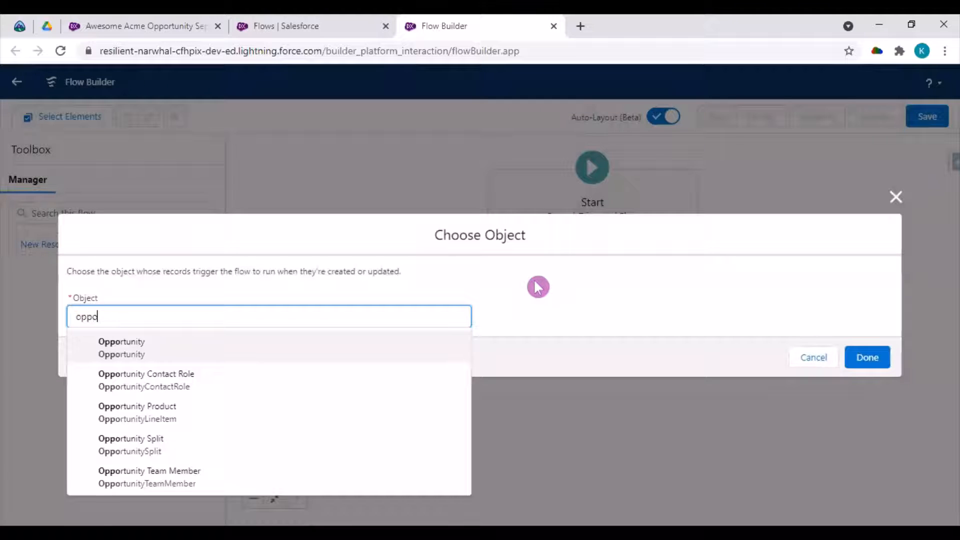
pyautogui.click(229, 352)
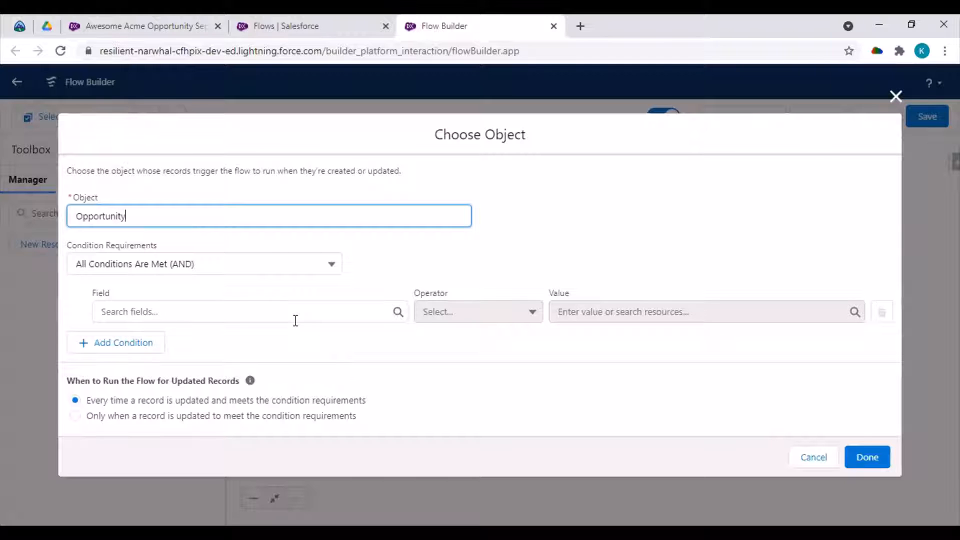
# - Add the entry condition Verbal_agreement_to_contract__c Equals True and run the flow only when a record is updated to meet the condition requirements
pyautogui.click(265, 312)
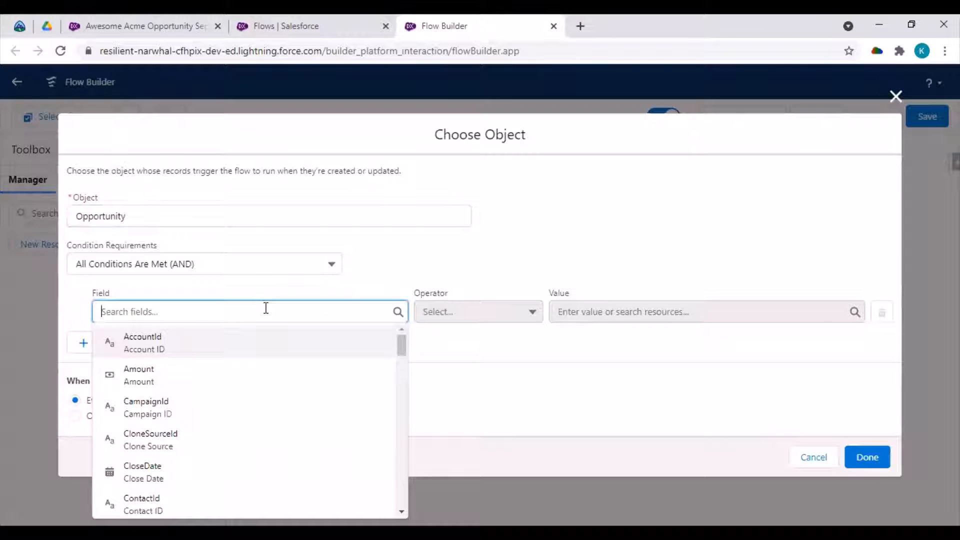
pyautogui.write('verb')
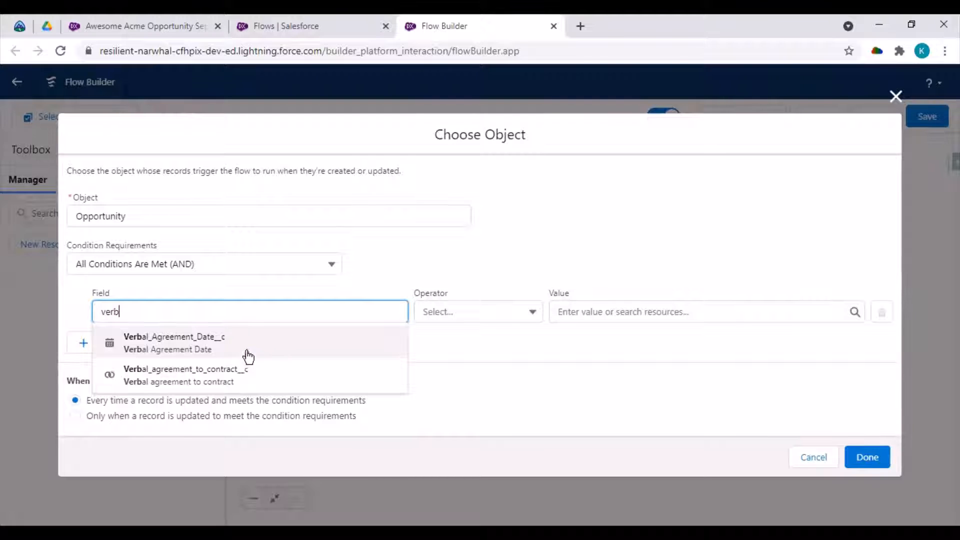
pyautogui.click(175, 383)
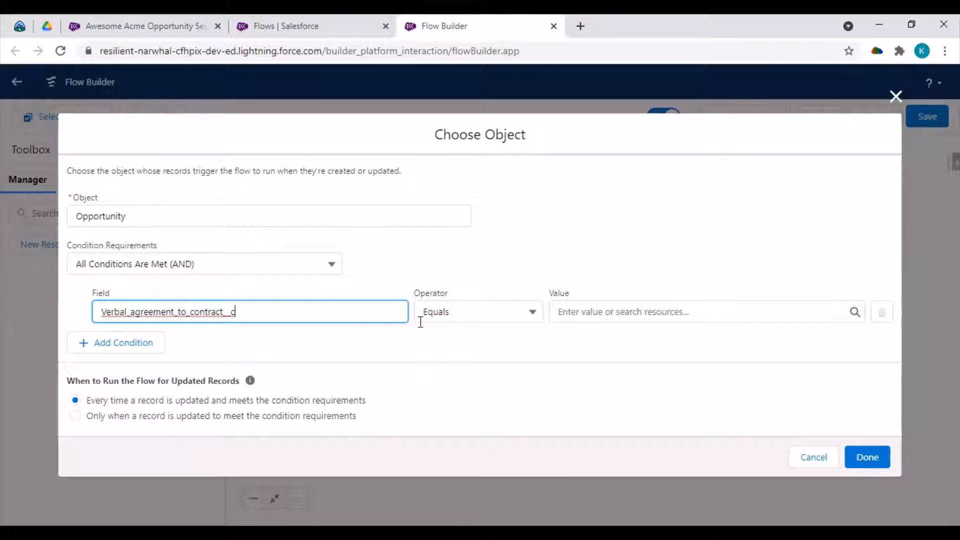
pyautogui.click(616, 306)
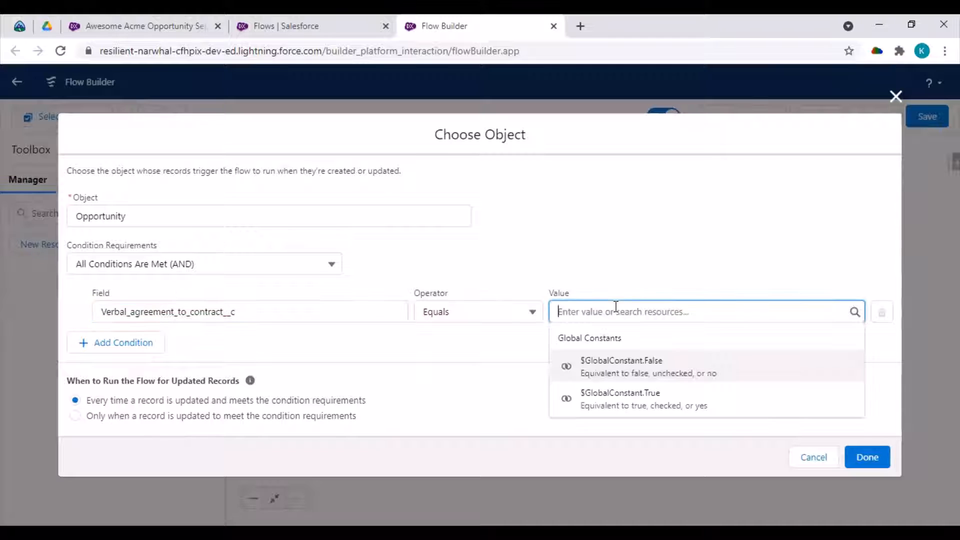
pyautogui.write('true')
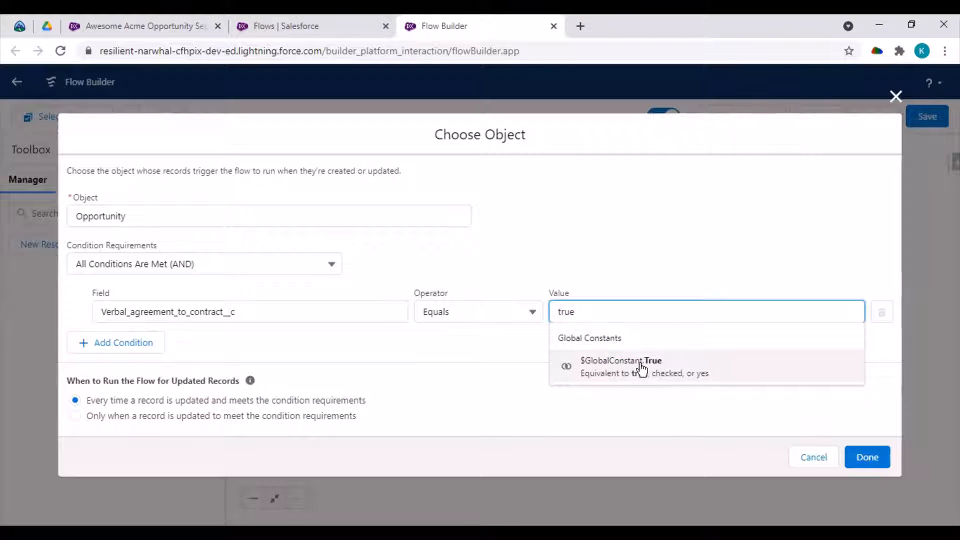
pyautogui.click(463, 354)
pyautogui.click(616, 305)
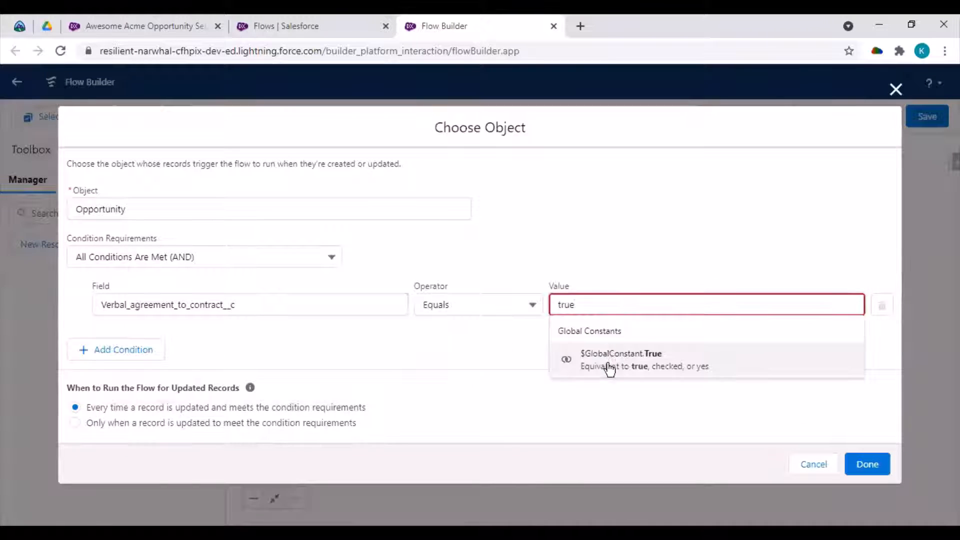
pyautogui.click(598, 364)
pyautogui.click(411, 356)
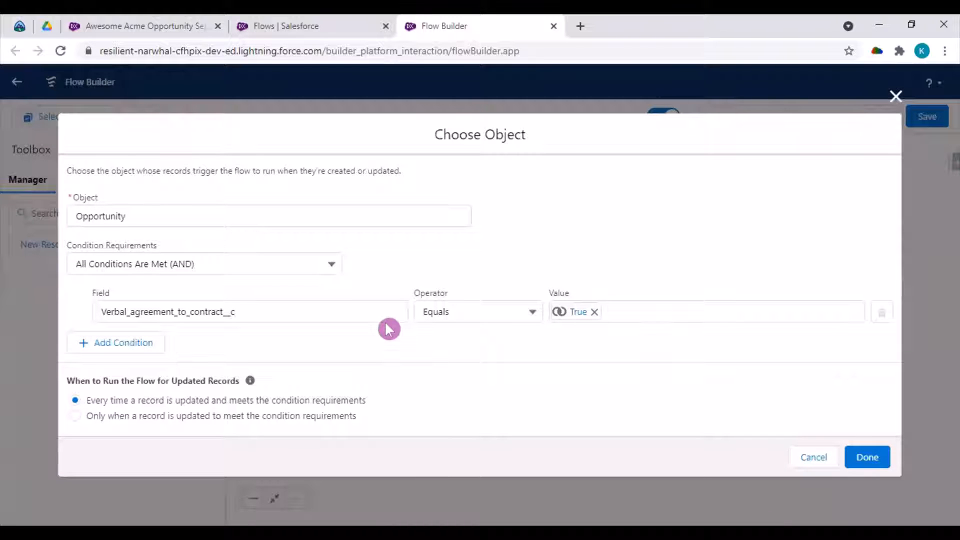
pyautogui.click(75, 417)
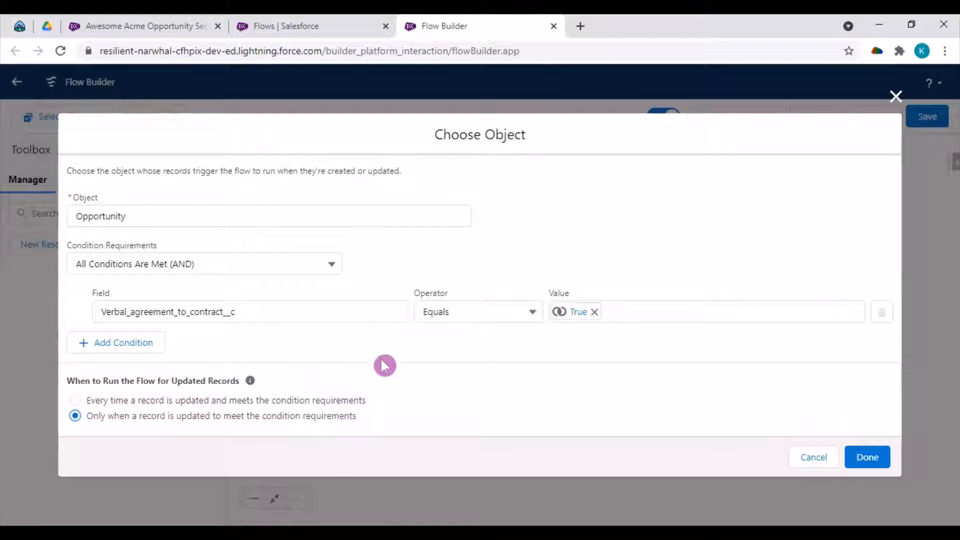
pyautogui.click(869, 463)
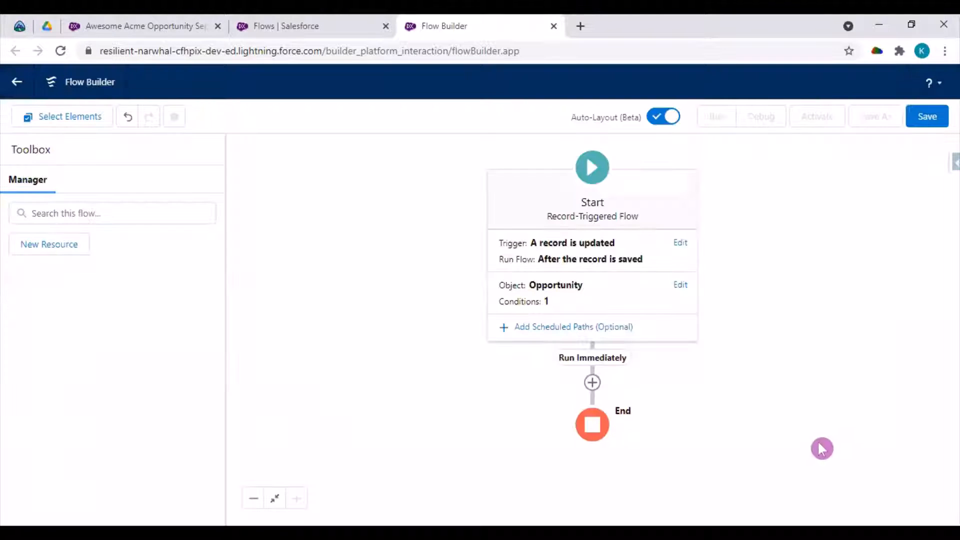
# - Add an Update Records element after the start, labelled Update Opportunity Verbal Agreement Date
pyautogui.click(593, 383)
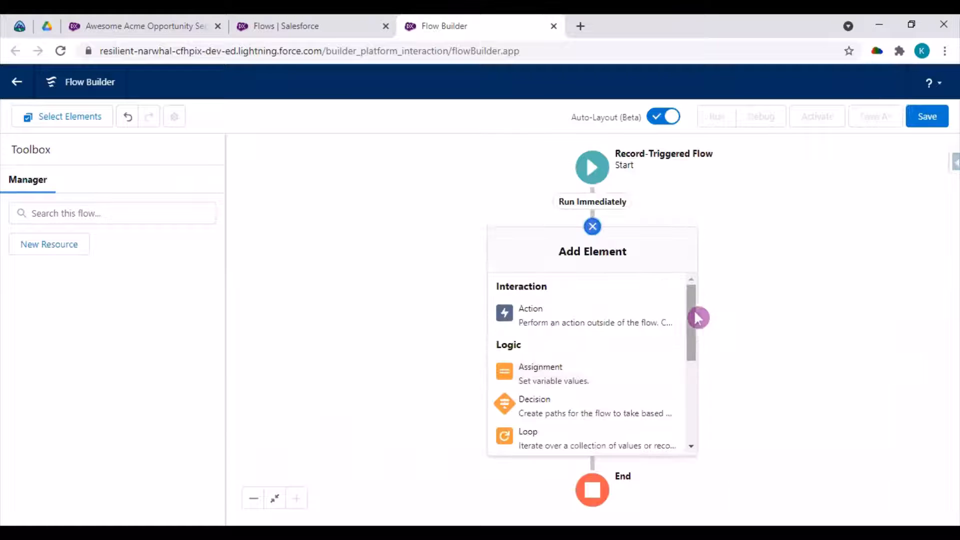
pyautogui.moveTo(699, 317); pyautogui.dragTo(692, 440)
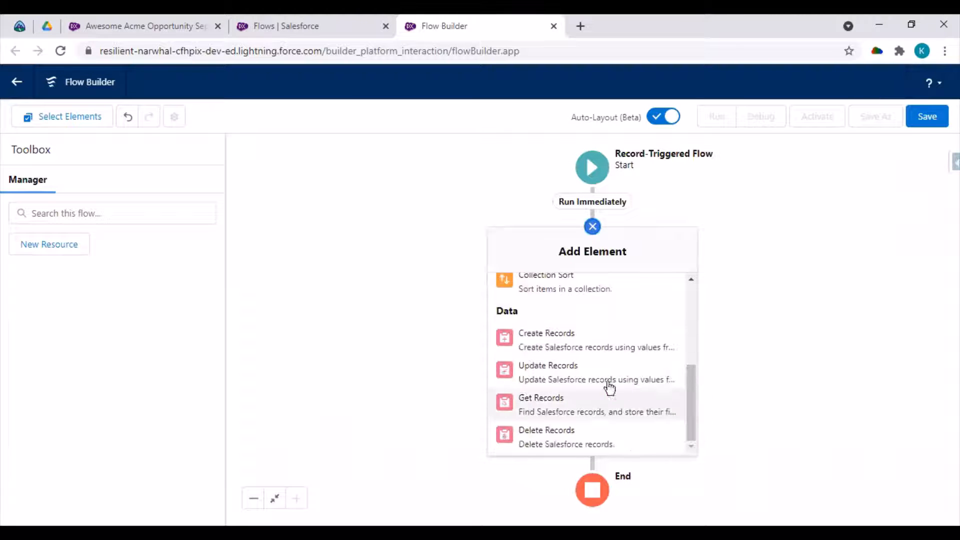
pyautogui.click(559, 383)
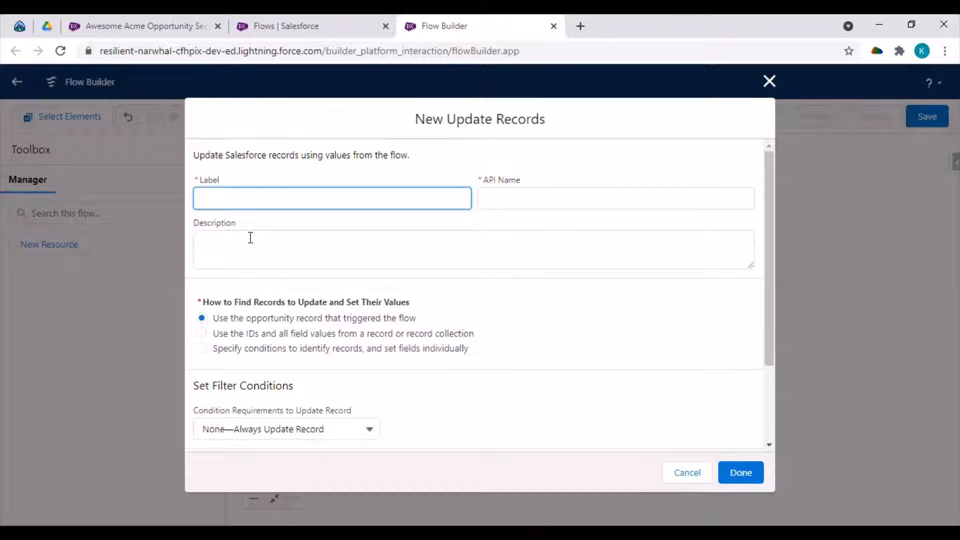
pyautogui.write('Update Opportunity Verbal Agreement Date')
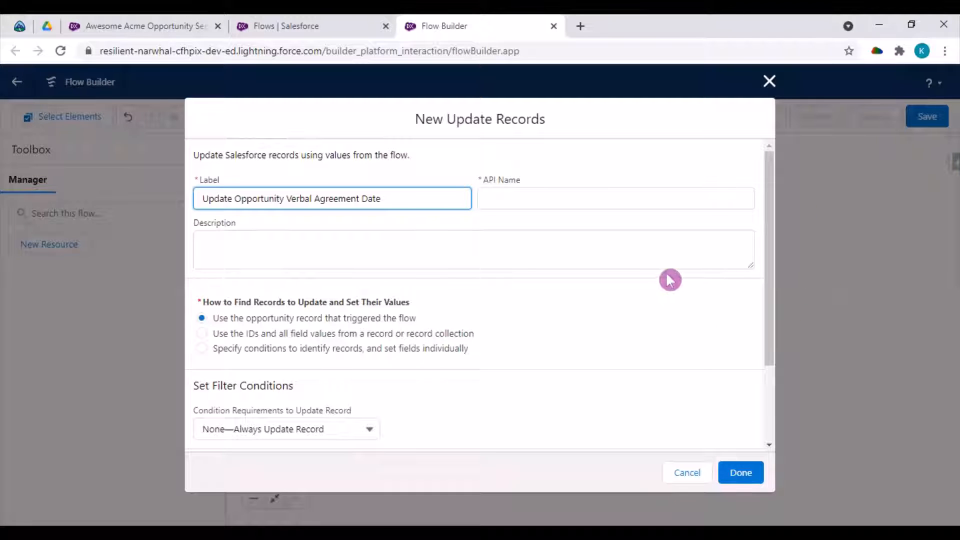
pyautogui.moveTo(774, 232); pyautogui.dragTo(769, 199)
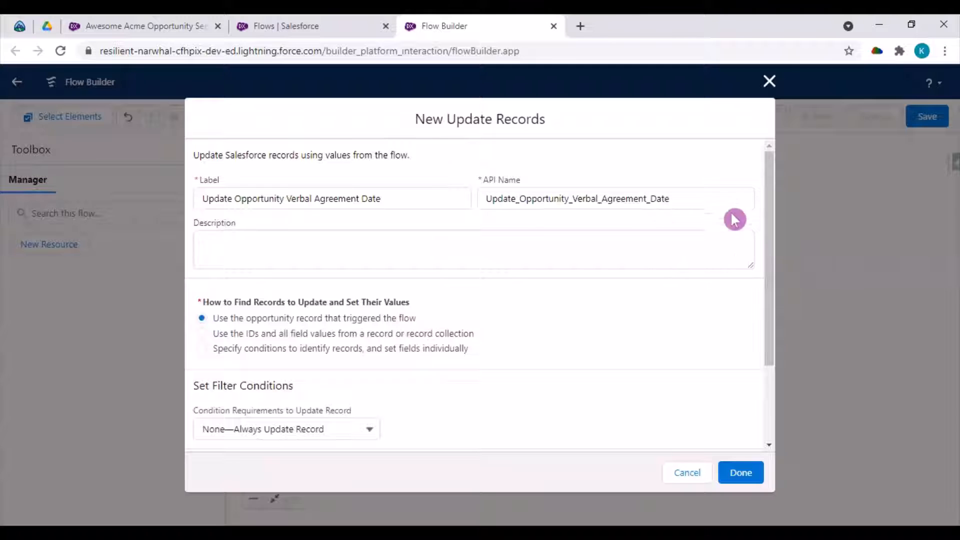
# - Describe the element as "Update the trigger Opportunity's Verbal Agreement Date"
pyautogui.click(261, 240)
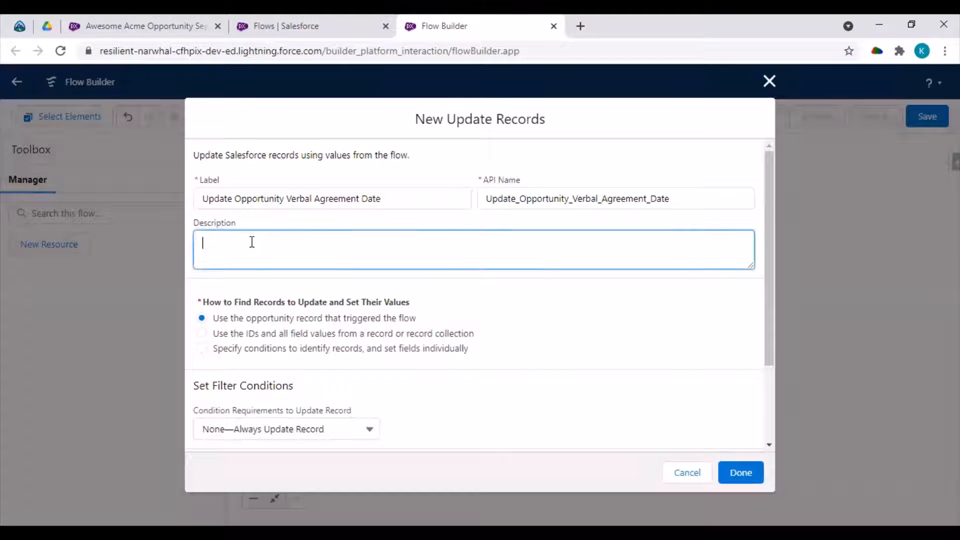
pyautogui.click(251, 249)
pyautogui.write("Update the trigger Opportunity's Verbal Agreement Date")
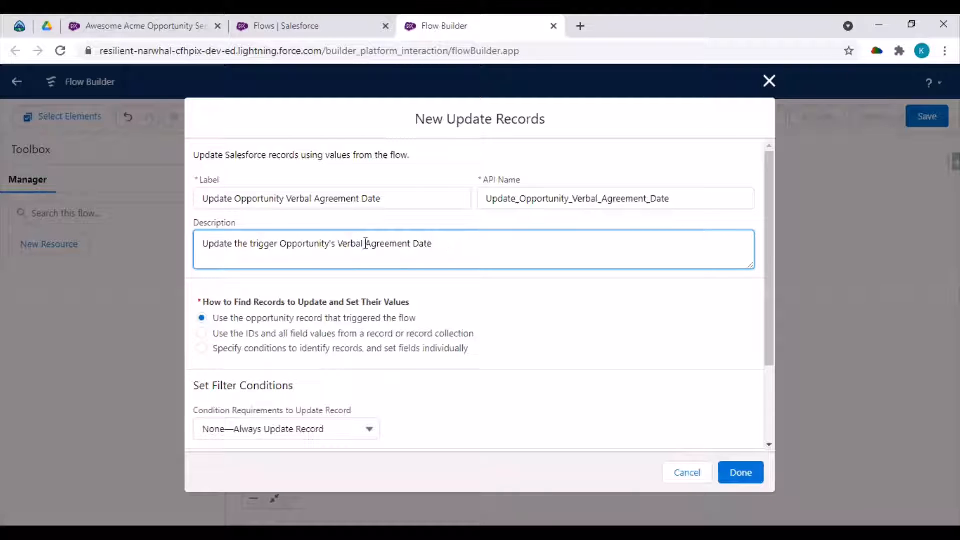
# - Set the update's filter requirement to All Conditions Are Met (AND) and select Verbal_Agreement_Date__c as the condition field
pyautogui.moveTo(771, 168); pyautogui.dragTo(750, 253)
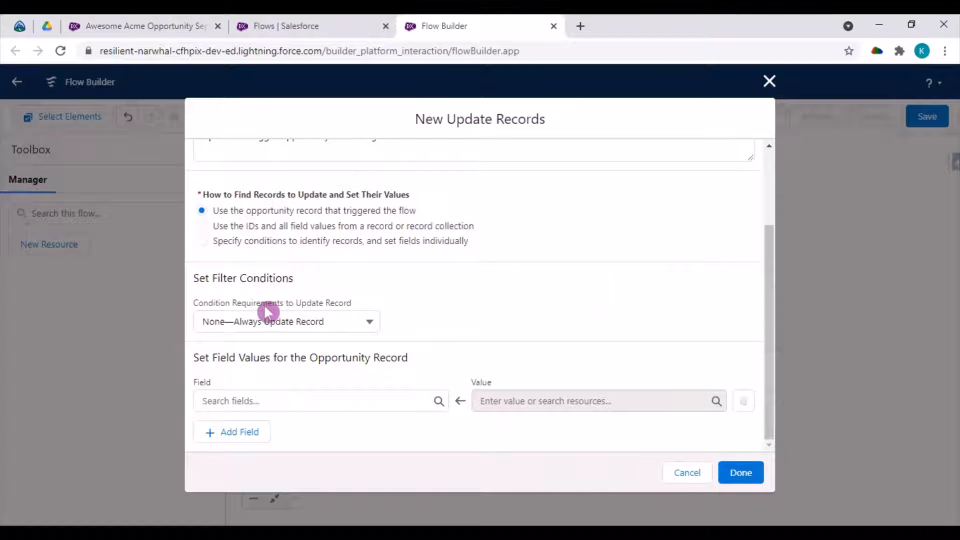
pyautogui.click(324, 322)
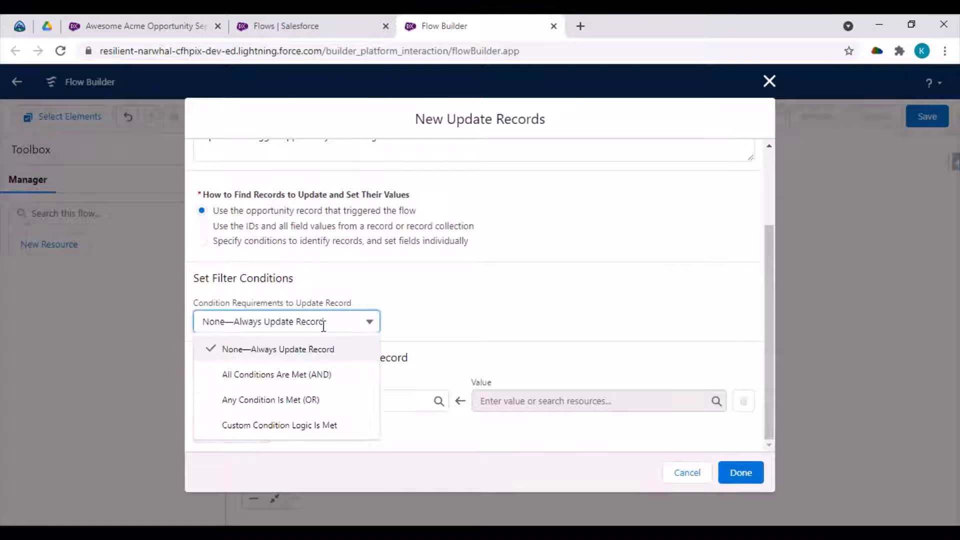
pyautogui.click(317, 375)
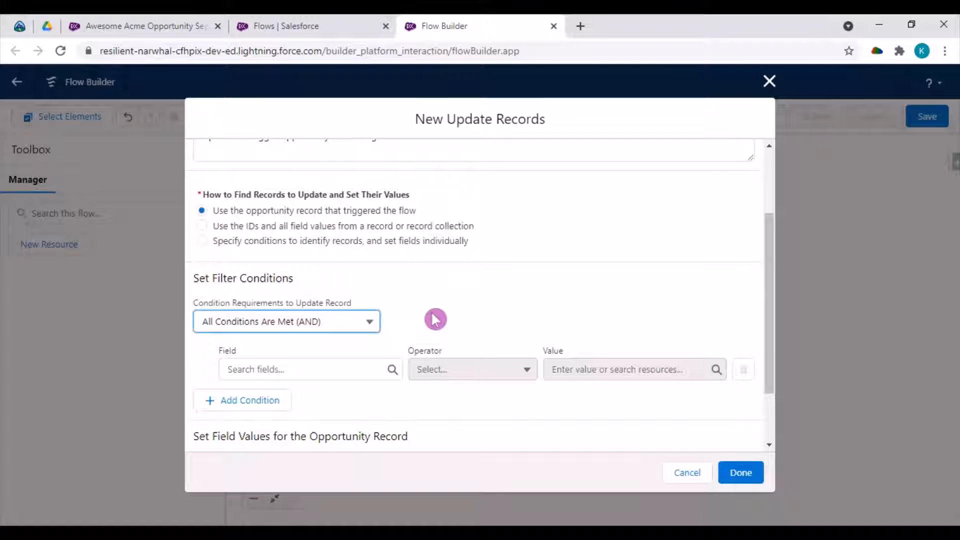
pyautogui.click(321, 369)
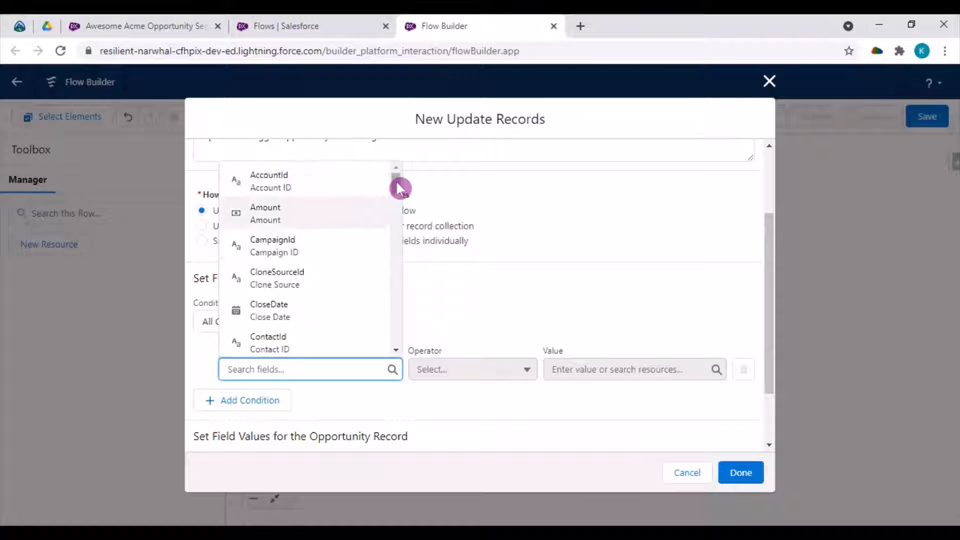
pyautogui.moveTo(394, 258); pyautogui.dragTo(393, 353)
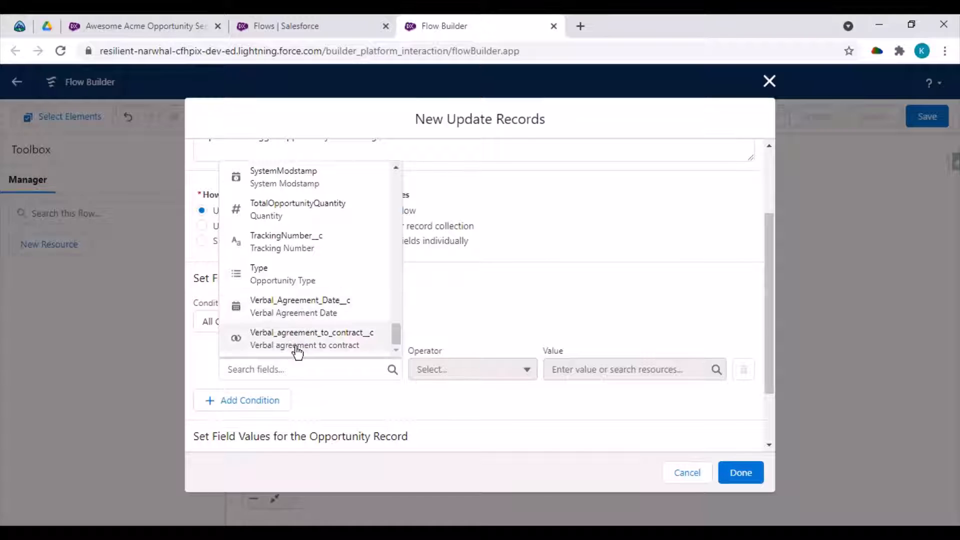
pyautogui.click(294, 316)
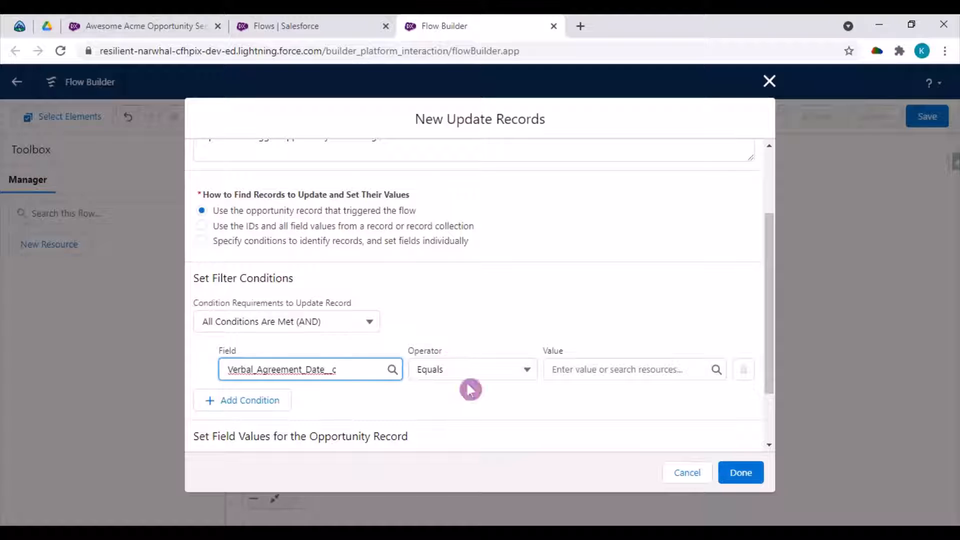
# - Try isblank and null as the value of the Verbal_Agreement_Date__c filter condition, and clear the entry
pyautogui.click(590, 370)
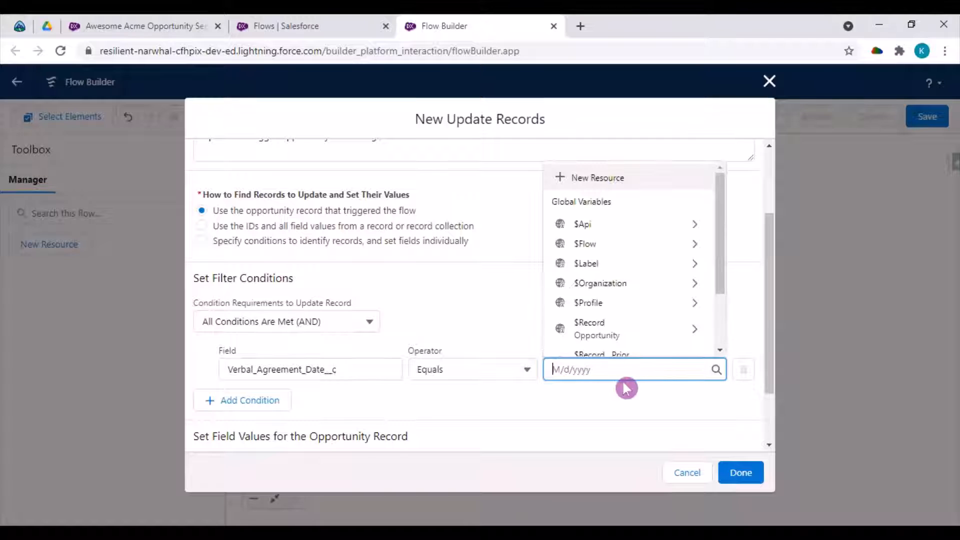
pyautogui.write('is')
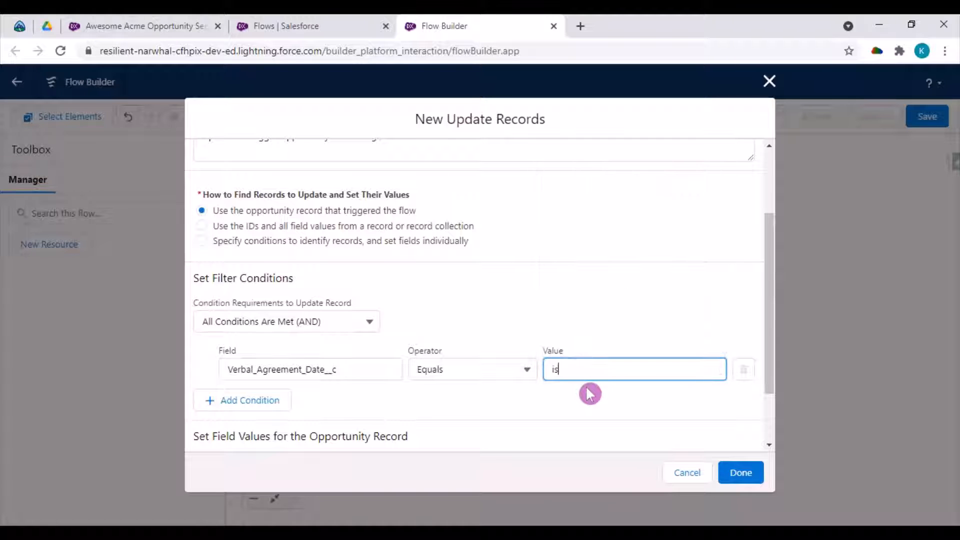
pyautogui.write('blank')
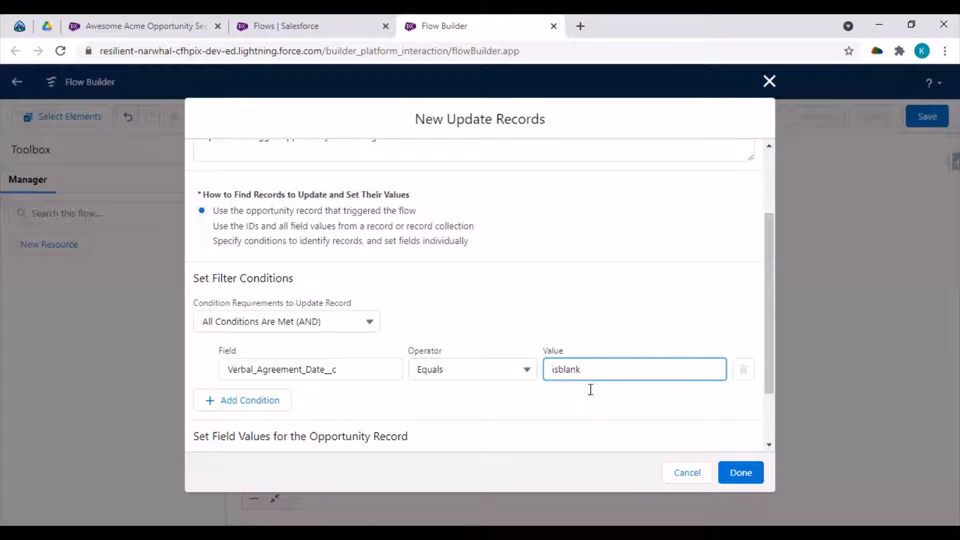
pyautogui.moveTo(589, 388); pyautogui.dragTo(606, 377)
pyautogui.click(653, 368)
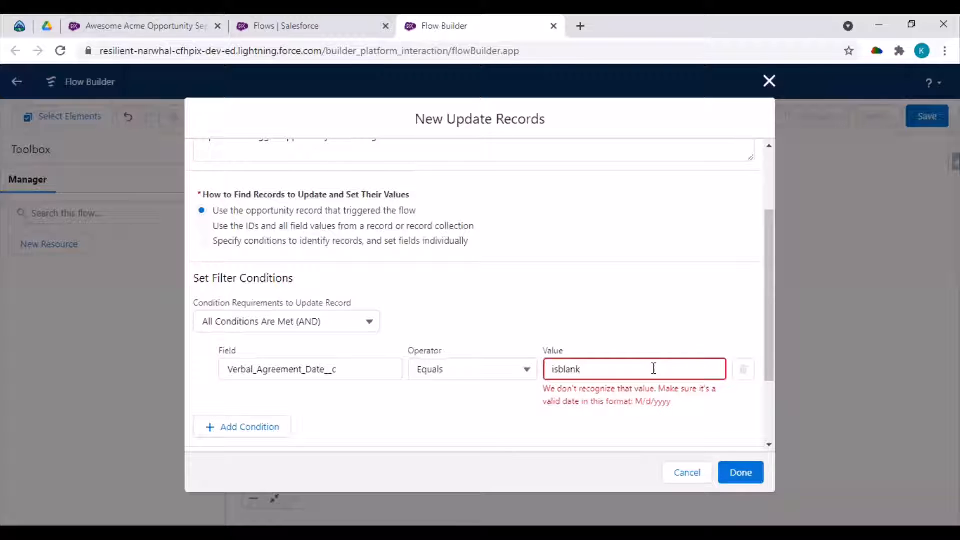
pyautogui.doubleClick(593, 371)
pyautogui.write('null')
pyautogui.moveTo(611, 364); pyautogui.dragTo(453, 371)
pyautogui.press('BackSpace')
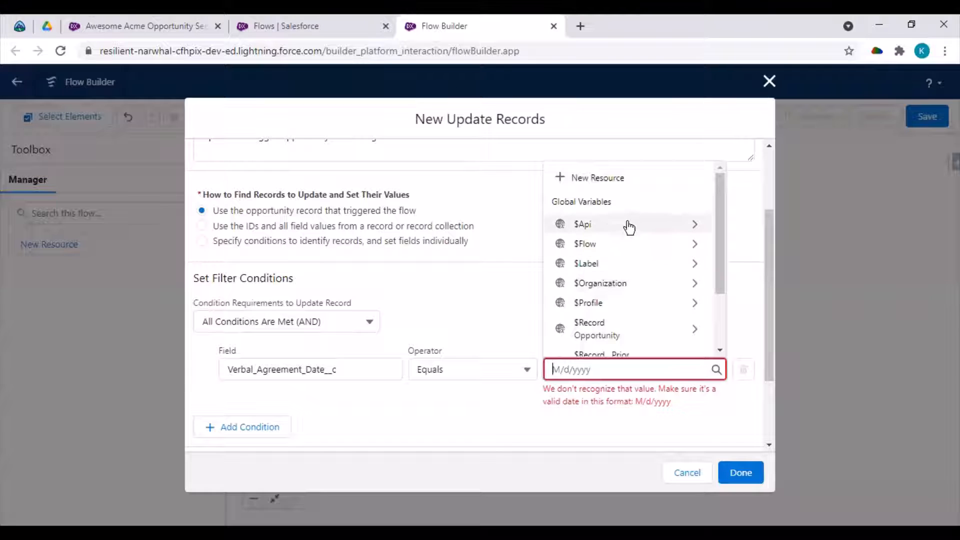
# - Start a new Formula resource for the filter condition's value and give it the API name DateISBLANK
pyautogui.scroll(-3, 620, 222)
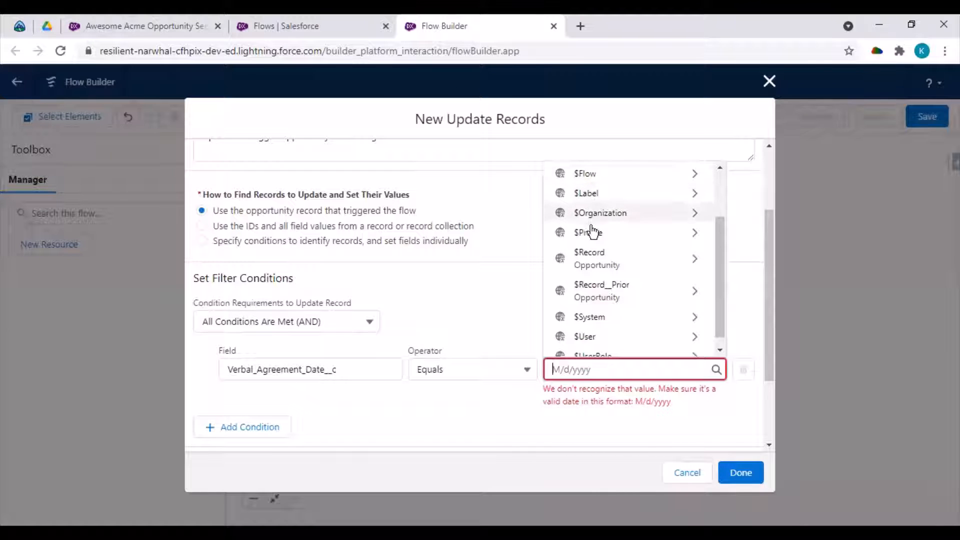
pyautogui.click(593, 306)
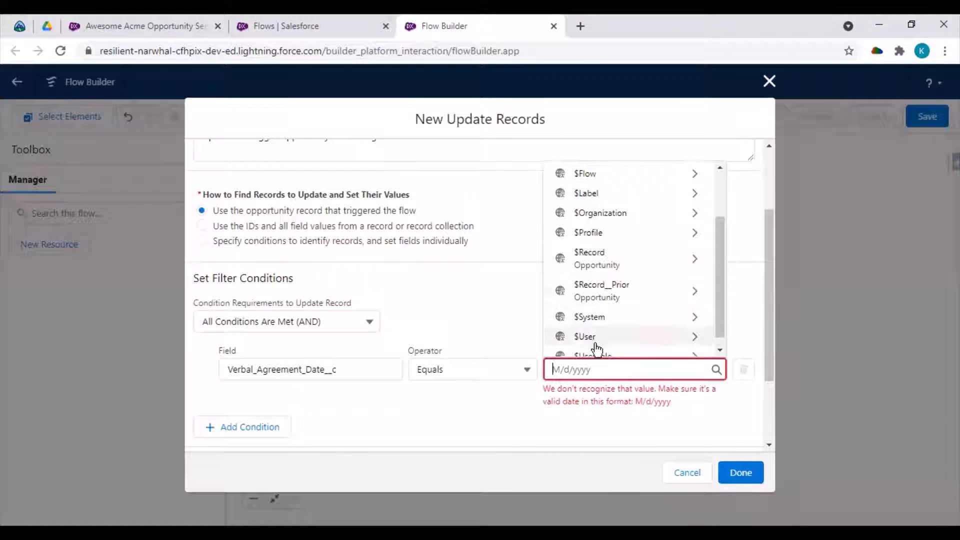
pyautogui.scroll(-1, 607, 327)
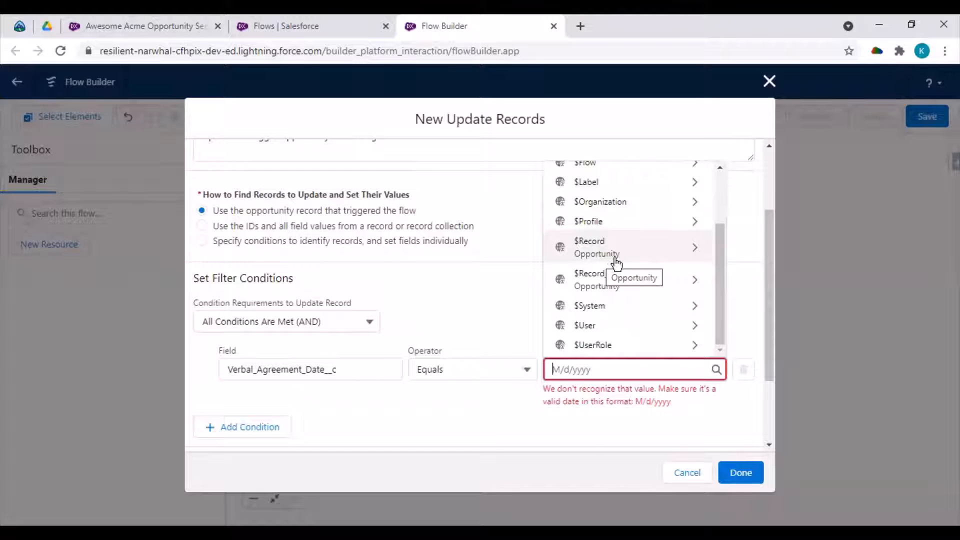
pyautogui.scroll(2, 600, 270)
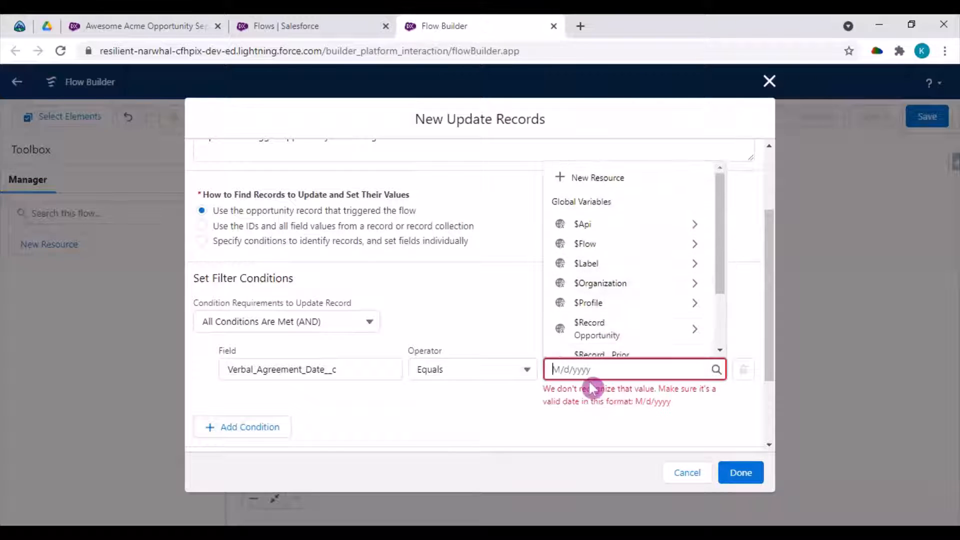
pyautogui.scroll(-2, 636, 267)
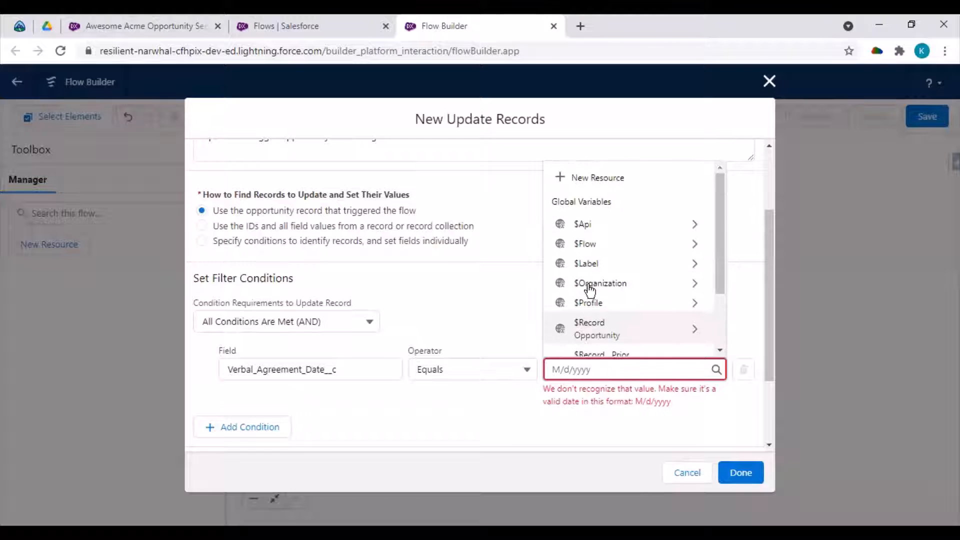
pyautogui.scroll(2, 593, 290)
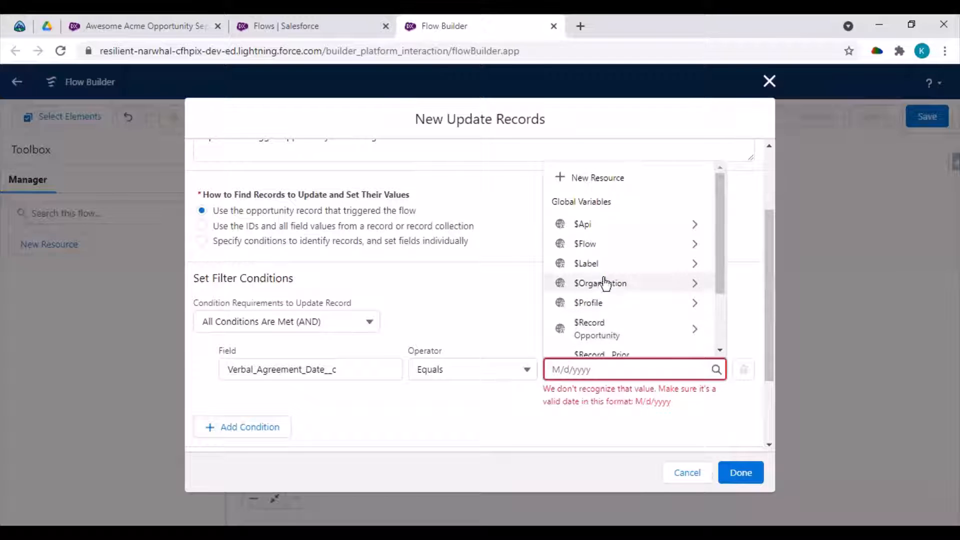
pyautogui.click(583, 179)
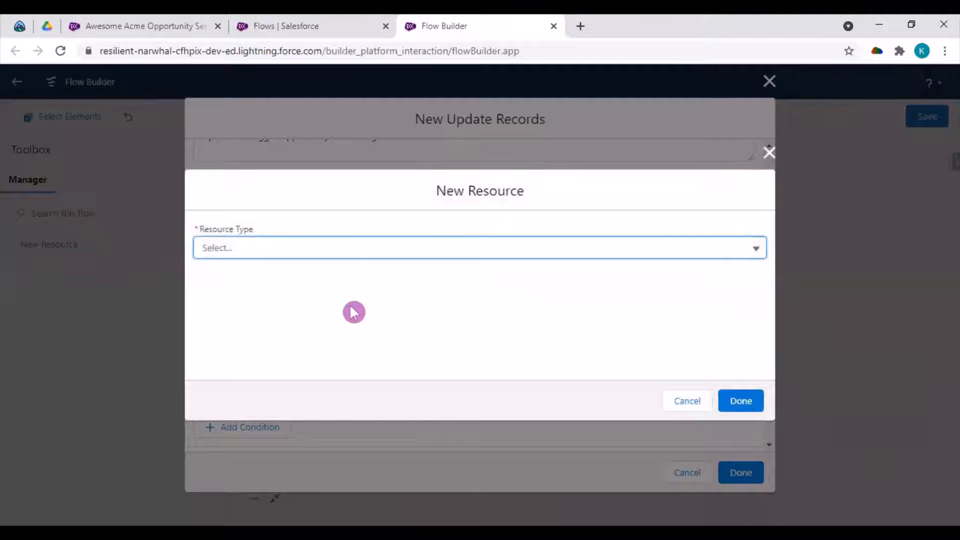
pyautogui.click(491, 243)
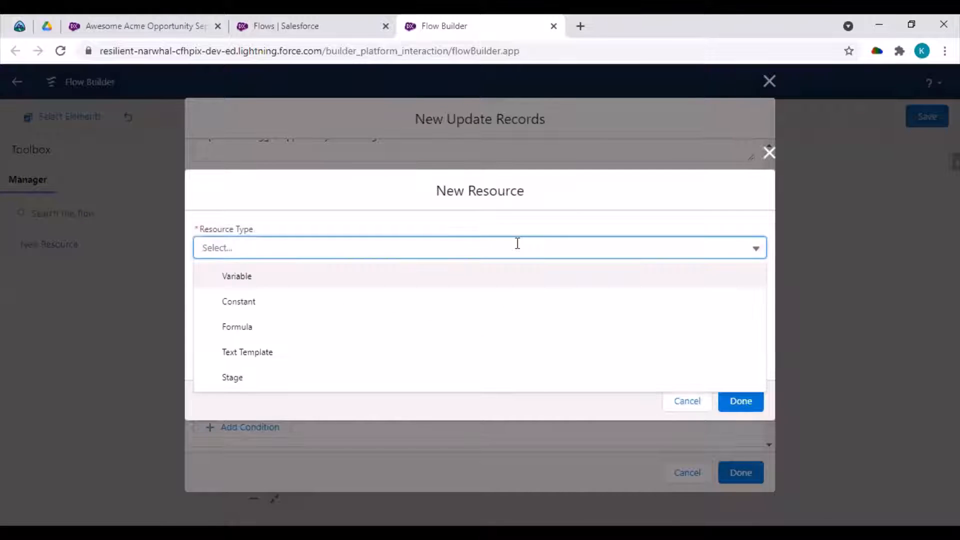
pyautogui.click(269, 336)
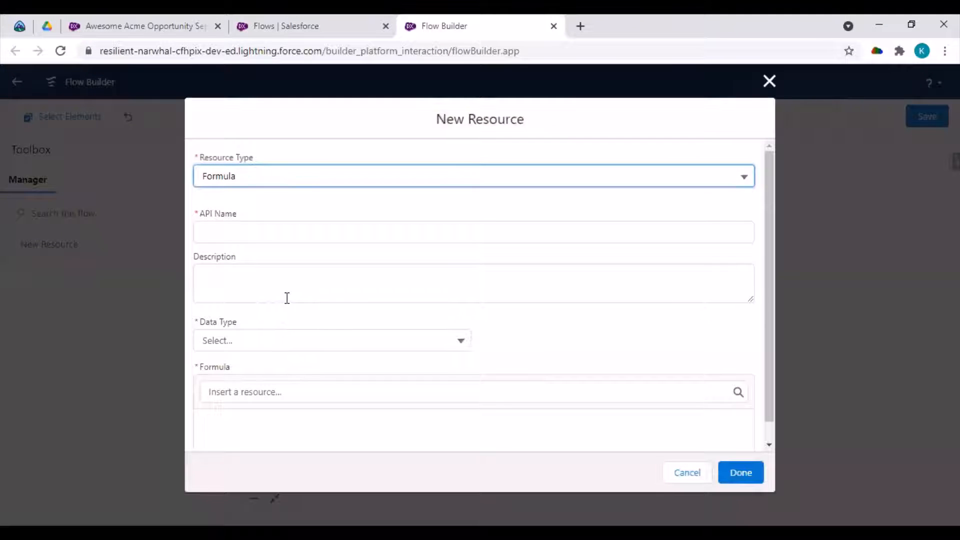
pyautogui.click(286, 226)
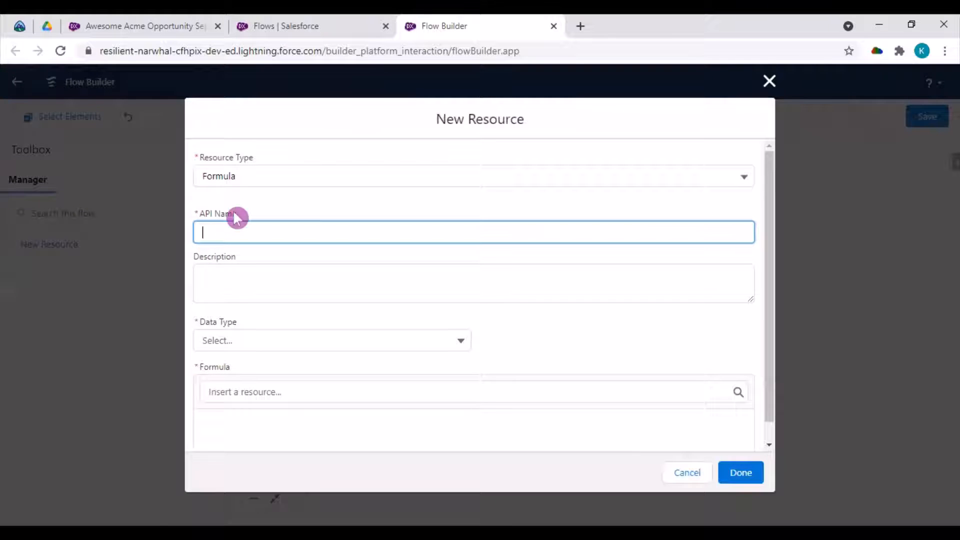
pyautogui.write('DateISBLANK')
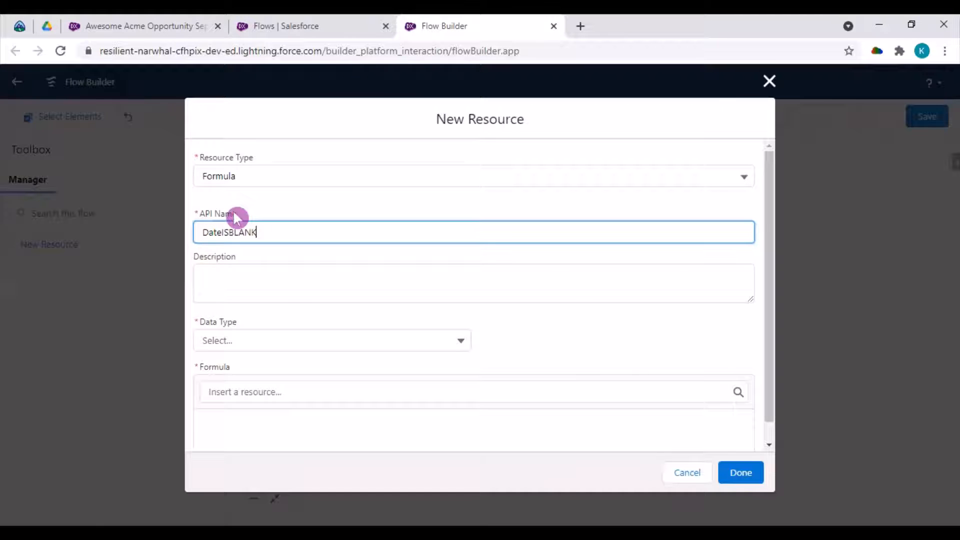
# - Describe the formula resource as "Used on update element as a condition for updating the Verbal Agreement Date"
pyautogui.click(242, 288)
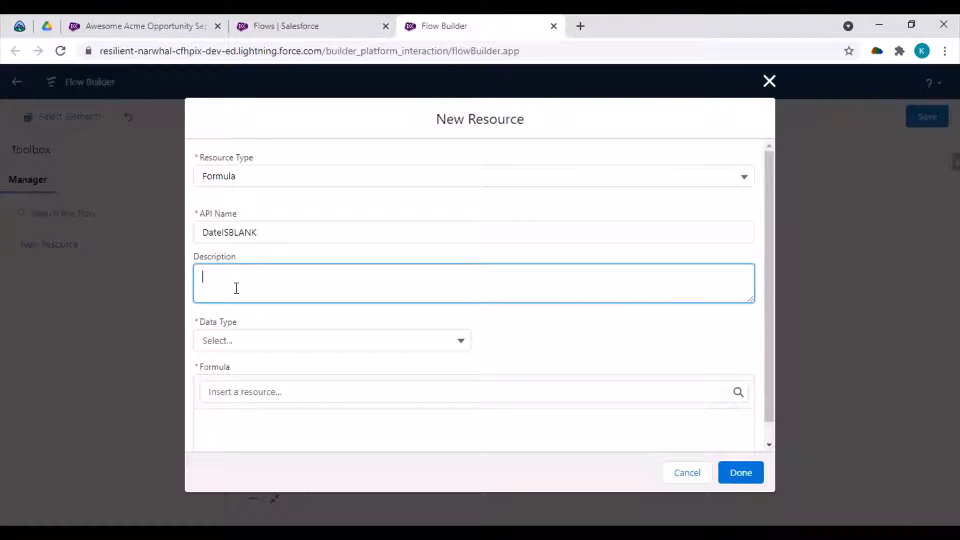
pyautogui.write('Used on update element as a con')
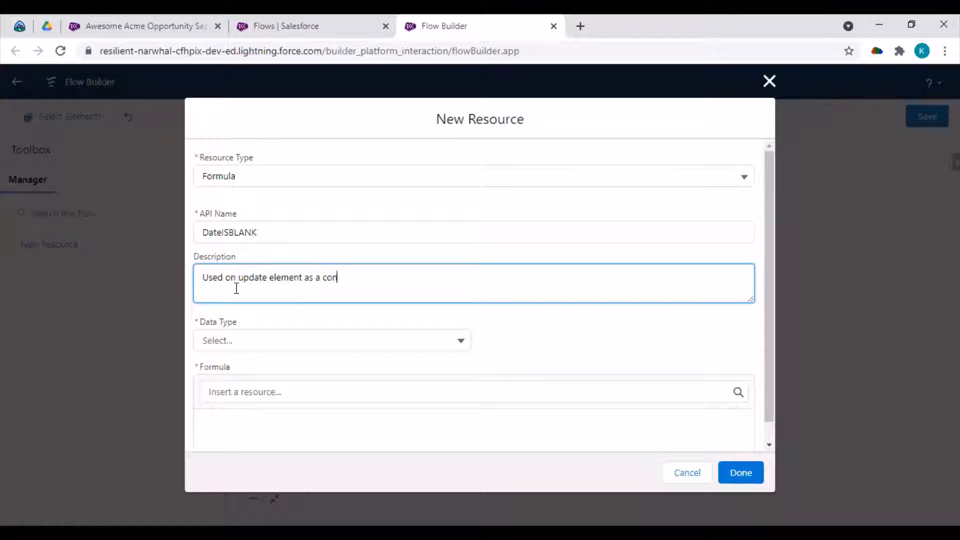
pyautogui.write('dition for updat')
pyautogui.write('ing the ')
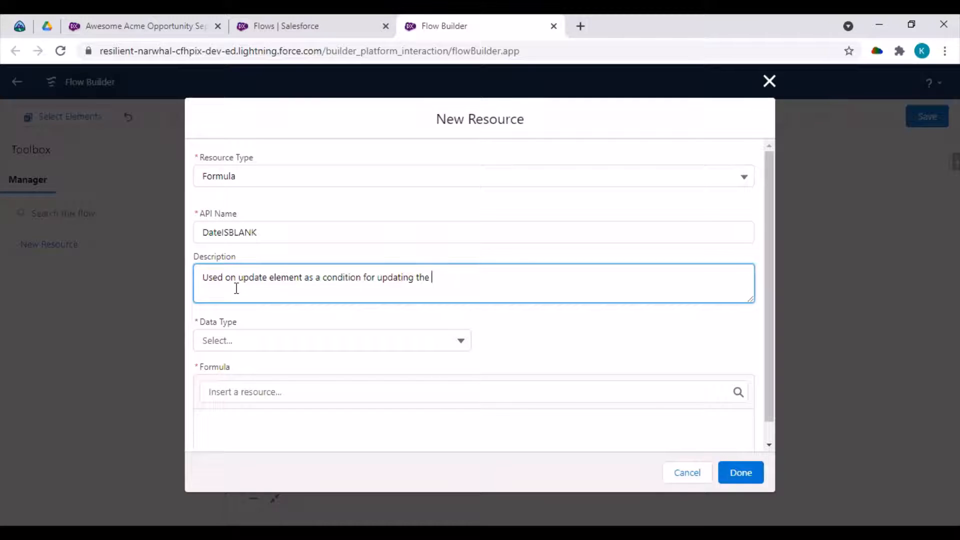
pyautogui.write('Verbal Agreeement ')
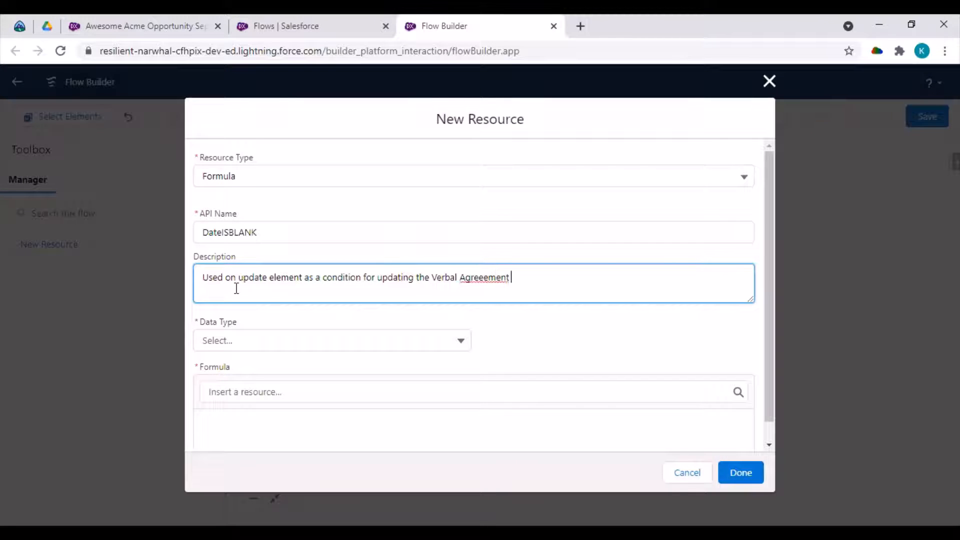
pyautogui.write('Date')
pyautogui.click(484, 279)
pyautogui.press('BackSpace')
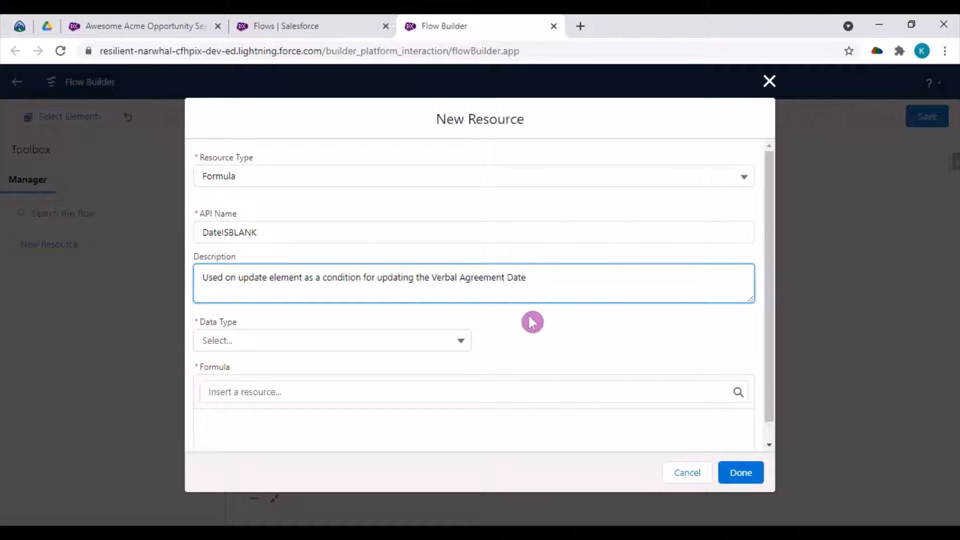
# - Set the resource's data type to Date and its formula to Null, and save it as the filter condition's value
pyautogui.click(462, 344)
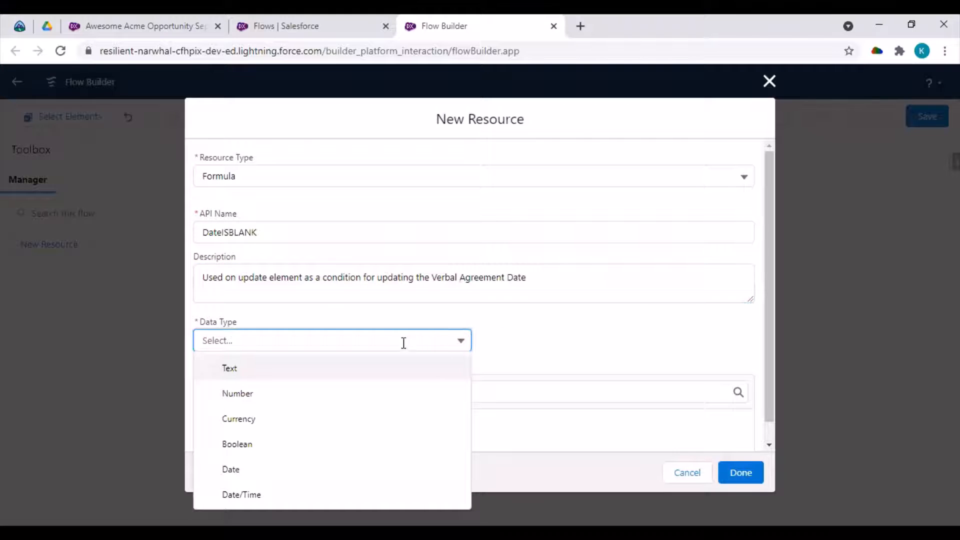
pyautogui.click(256, 472)
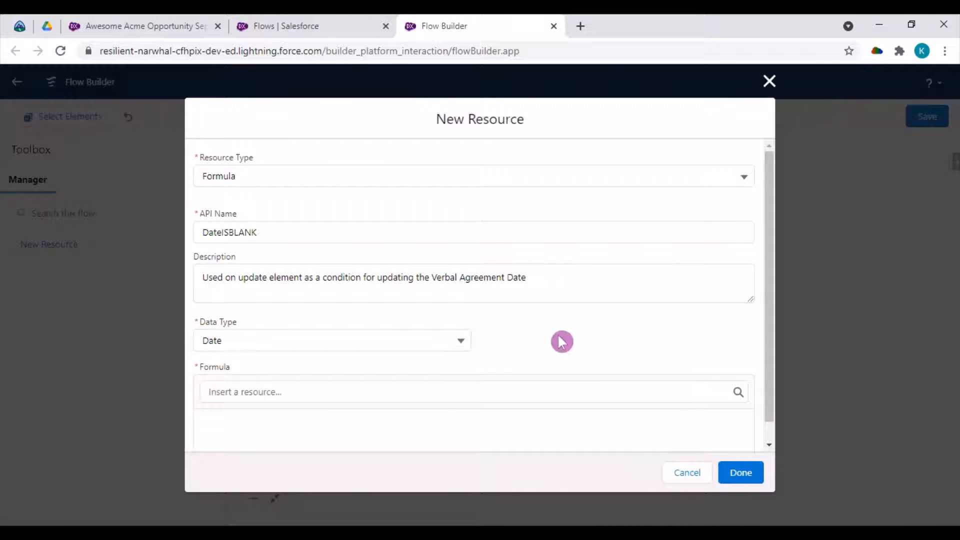
pyautogui.scroll(-1, 562, 342)
pyautogui.click(304, 423)
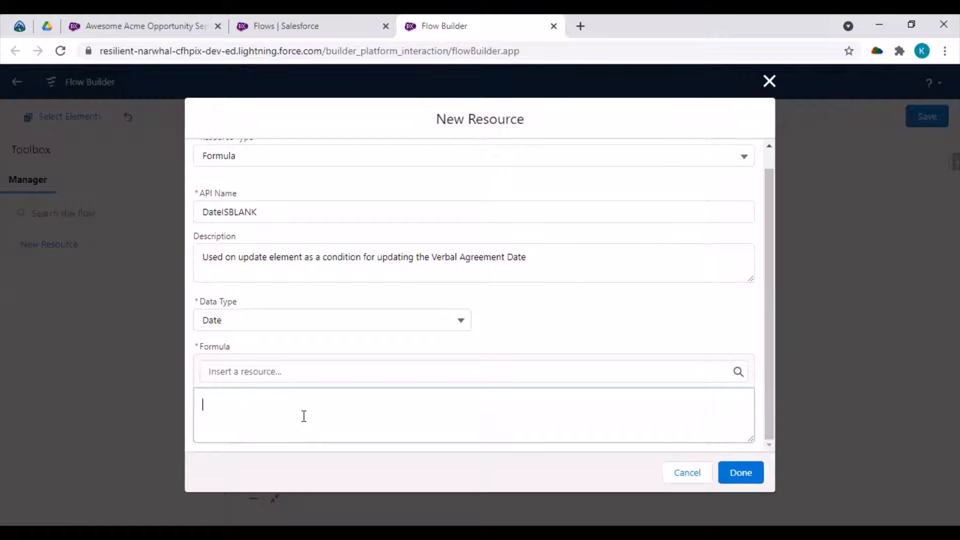
pyautogui.write('Null')
pyautogui.click(749, 480)
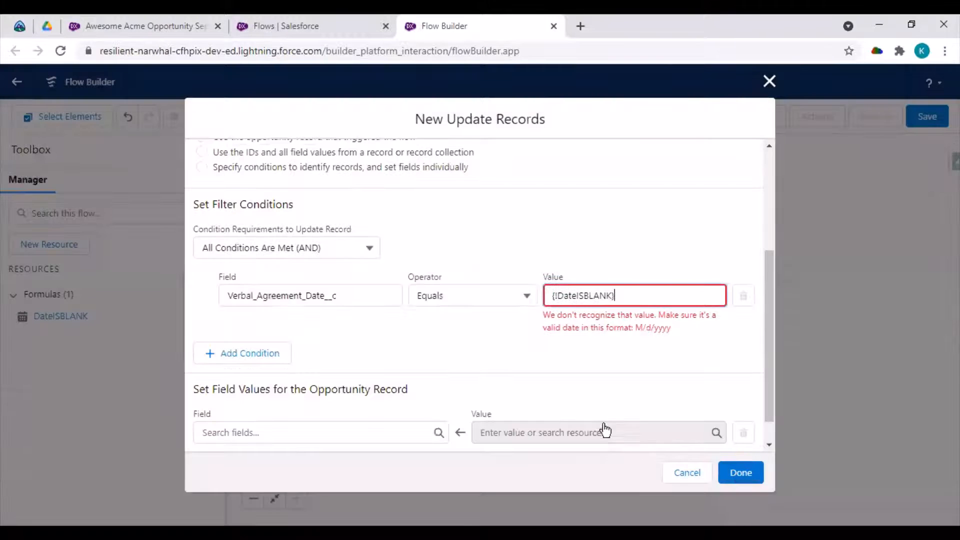
pyautogui.click(641, 366)
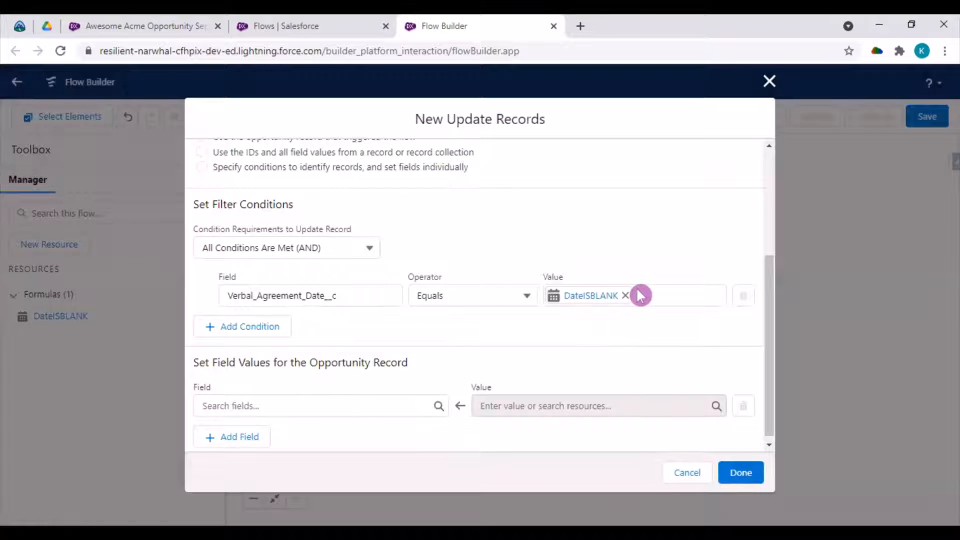
# - Clear the filter condition's value and reselect the DateISBLANK formula for it
pyautogui.click(626, 296)
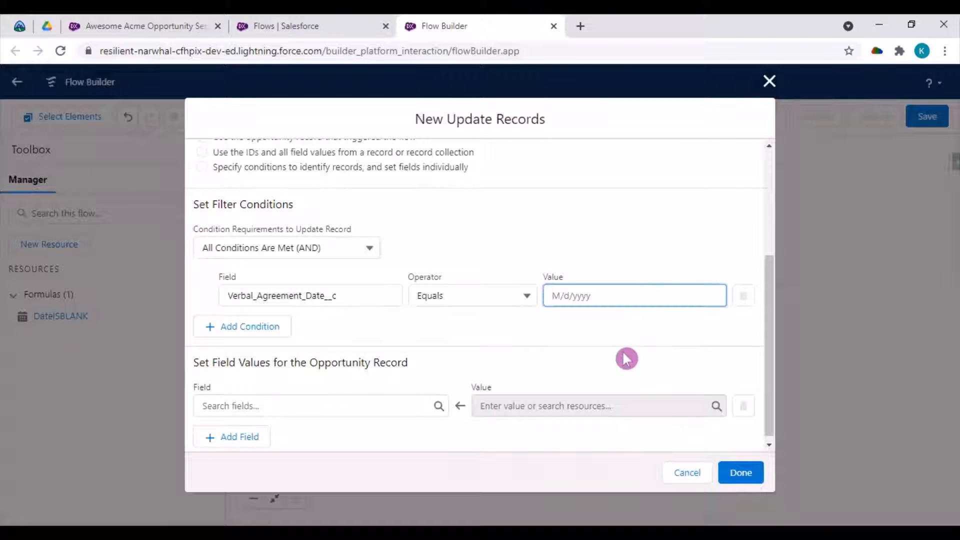
pyautogui.click(564, 296)
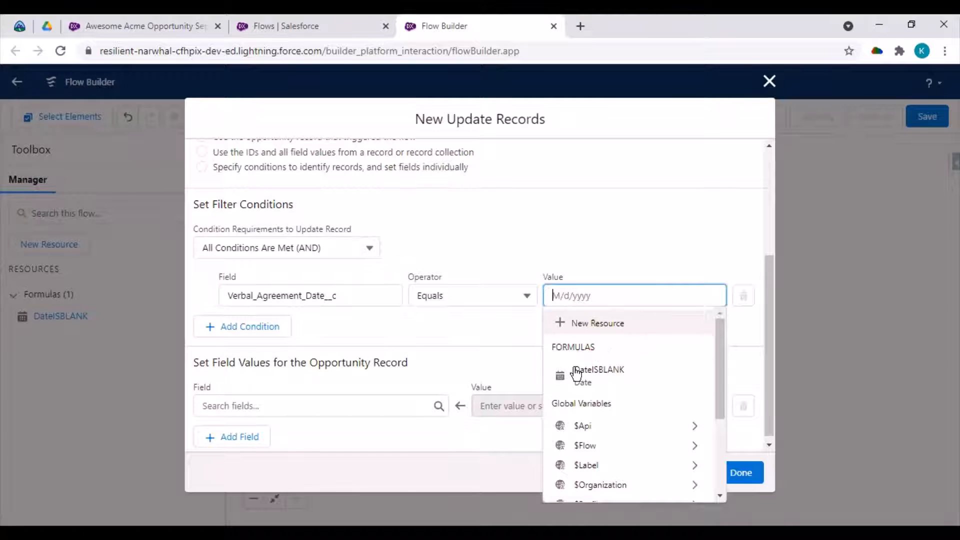
pyautogui.scroll(-5, 598, 373)
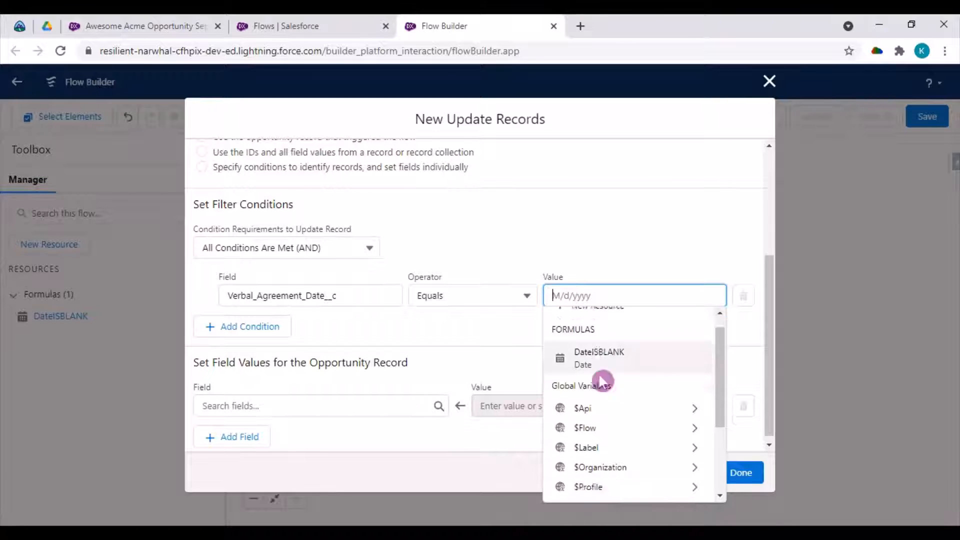
pyautogui.scroll(5, 611, 431)
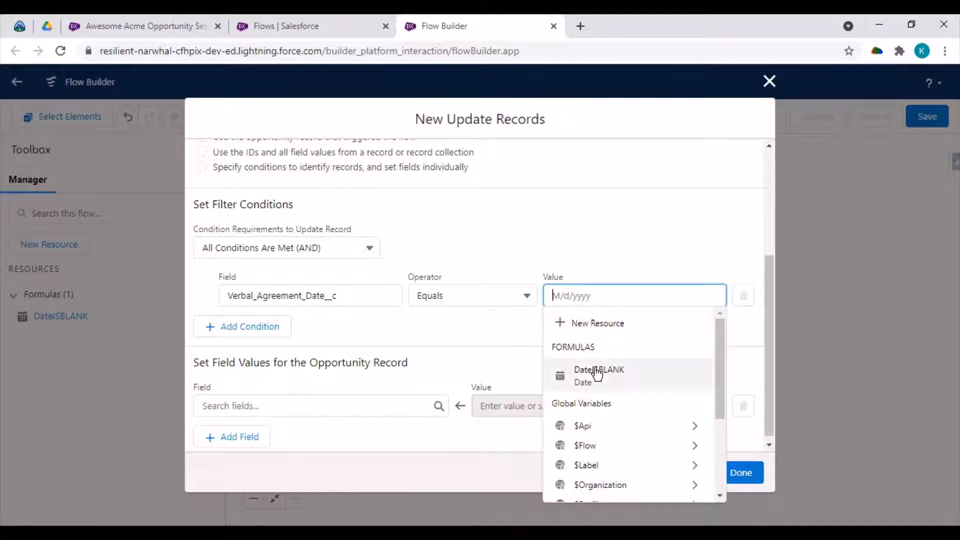
pyautogui.click(597, 383)
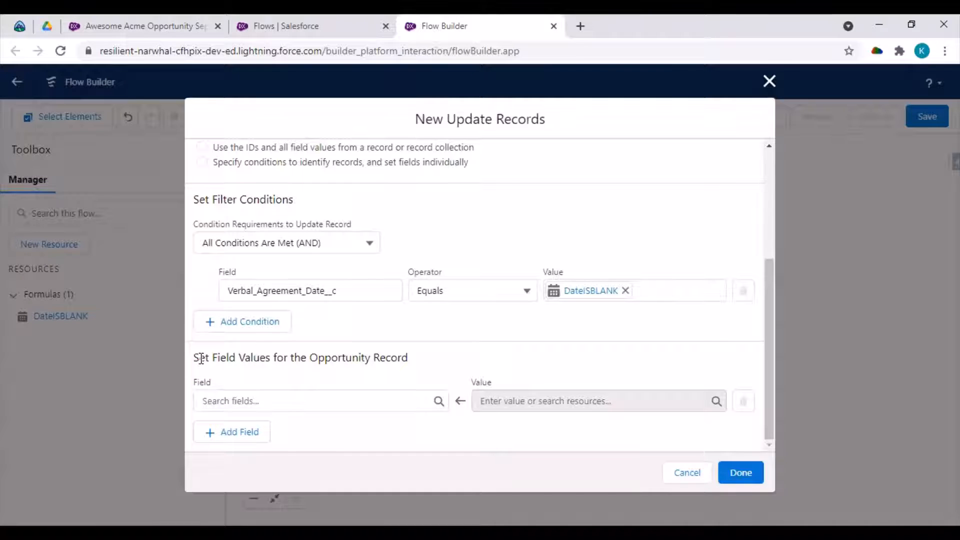
# - Choose Verbal_Agreement_Date__c as the field whose value is set on the opportunity record
pyautogui.moveTo(194, 358); pyautogui.dragTo(415, 360)
pyautogui.click(424, 373)
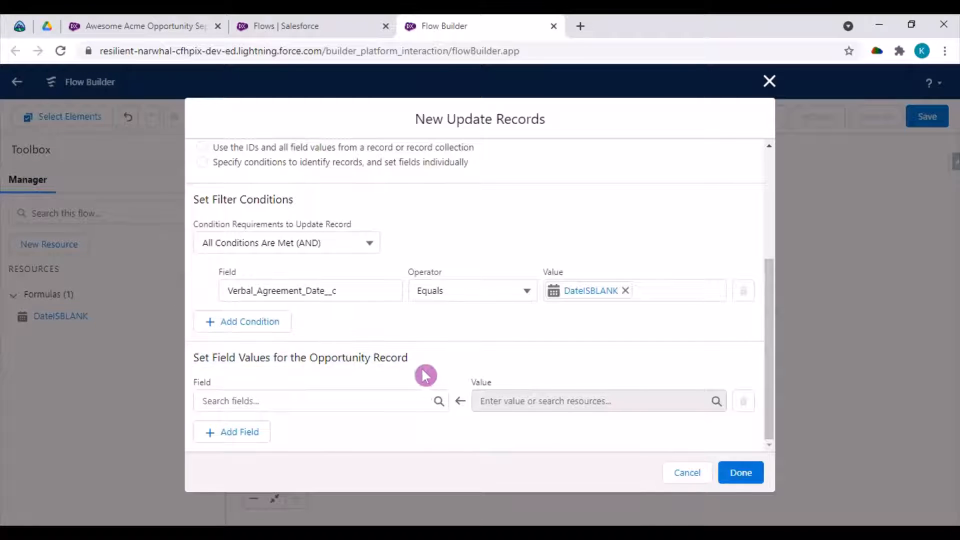
pyautogui.click(316, 401)
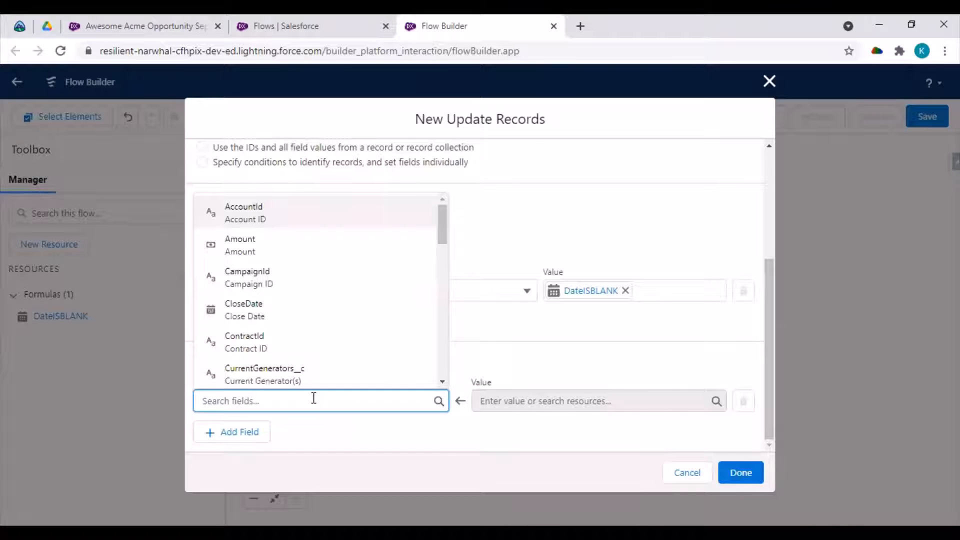
pyautogui.write('verba')
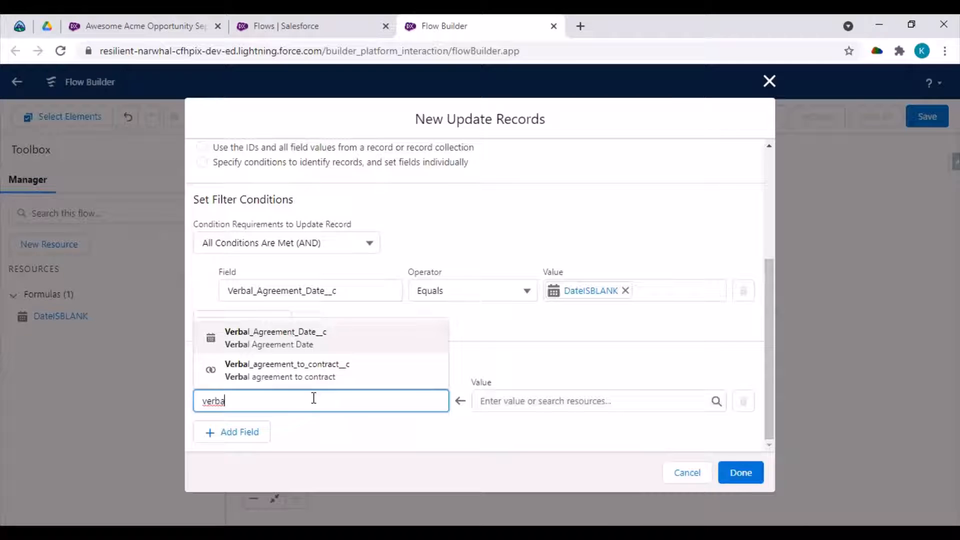
pyautogui.click(320, 339)
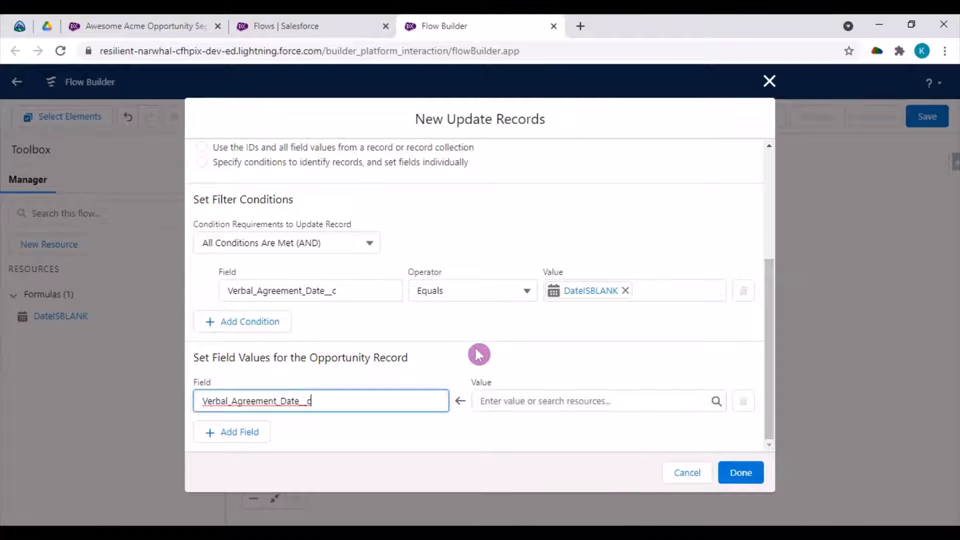
# - Try to set the Verbal_Agreement_Date__c value to today(), and clear the entry again
pyautogui.click(517, 400)
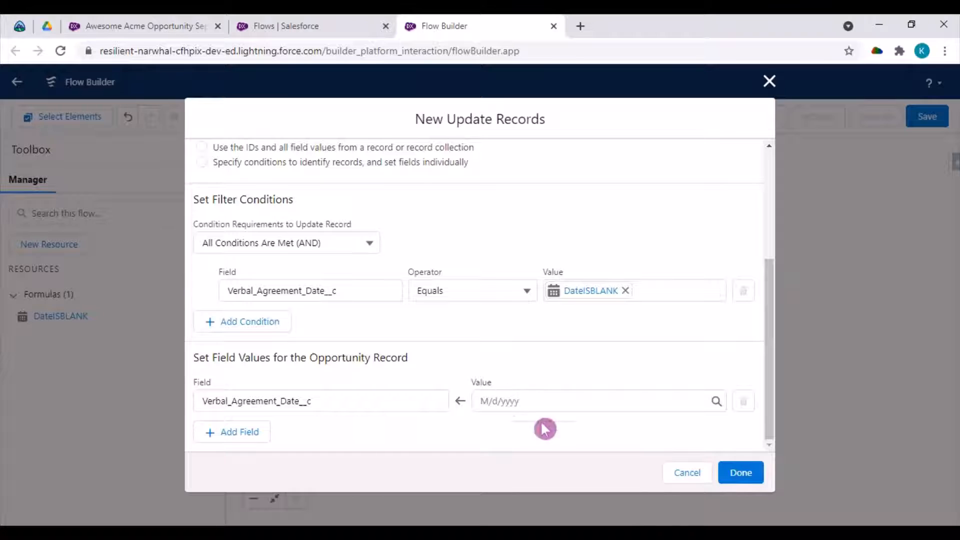
pyautogui.click(505, 402)
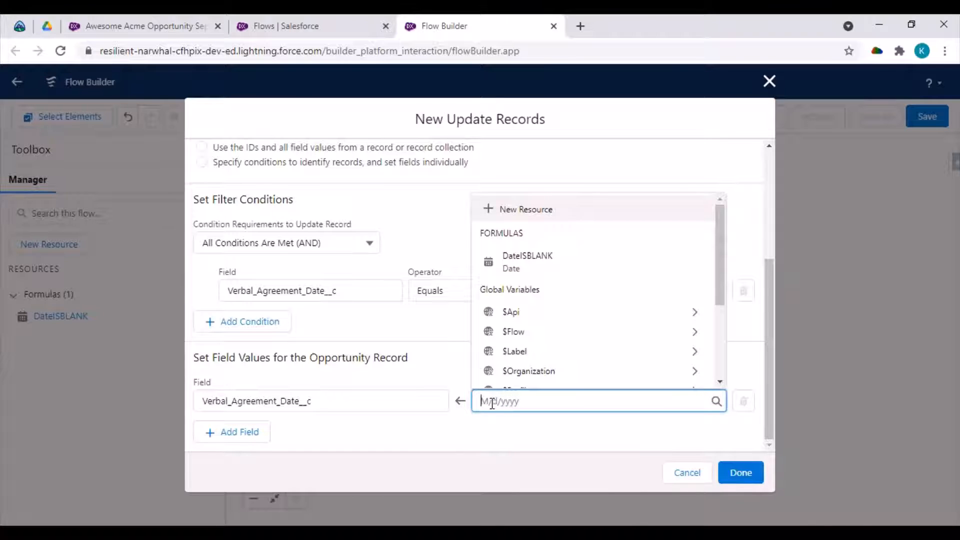
pyautogui.write('today(')
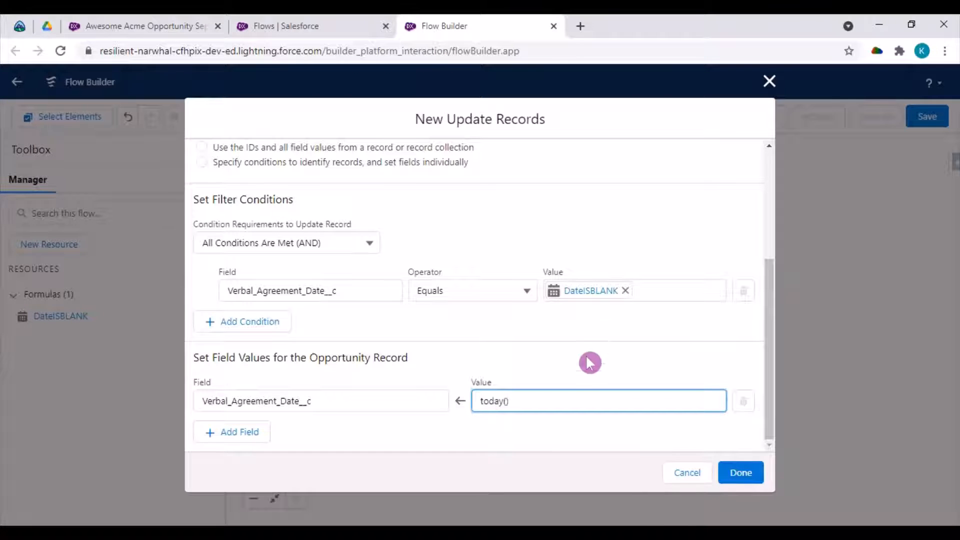
pyautogui.click(545, 443)
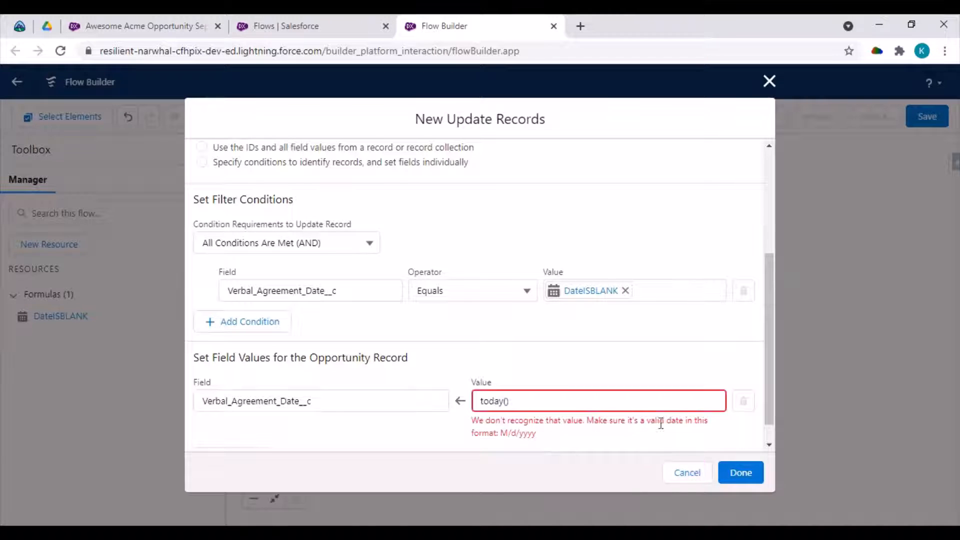
pyautogui.moveTo(482, 399); pyautogui.dragTo(527, 393)
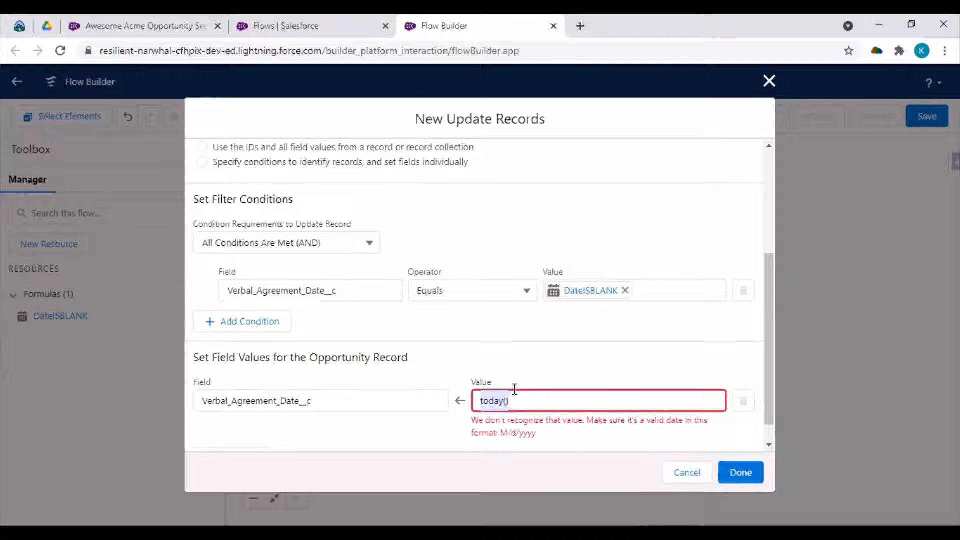
pyautogui.press('BackSpace')
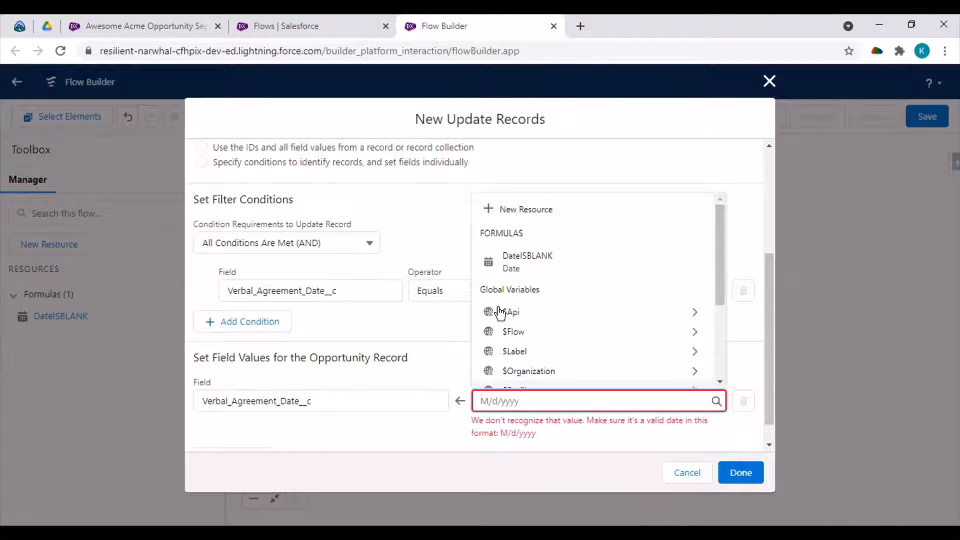
# - Create a new formula resource for the field's value with the API name TodaysDate
pyautogui.click(557, 236)
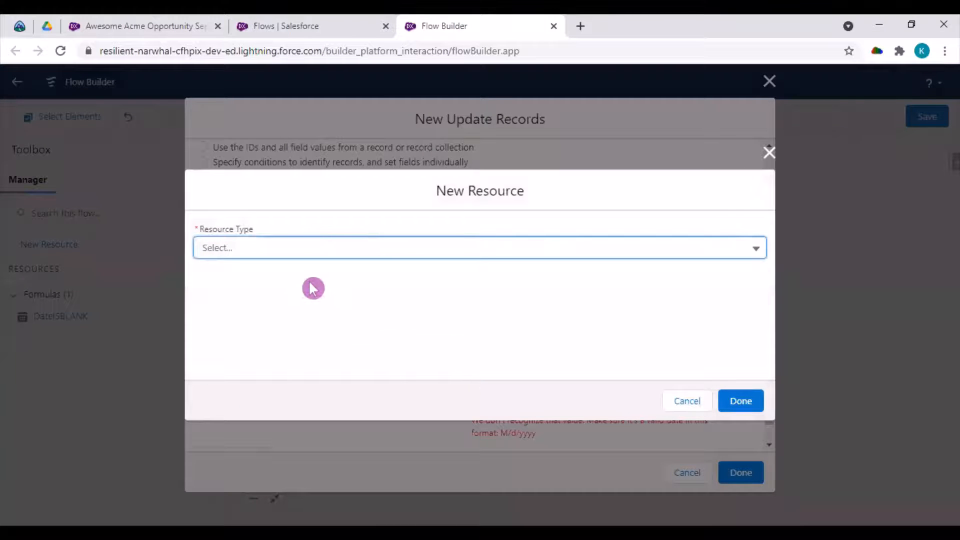
pyautogui.click(245, 248)
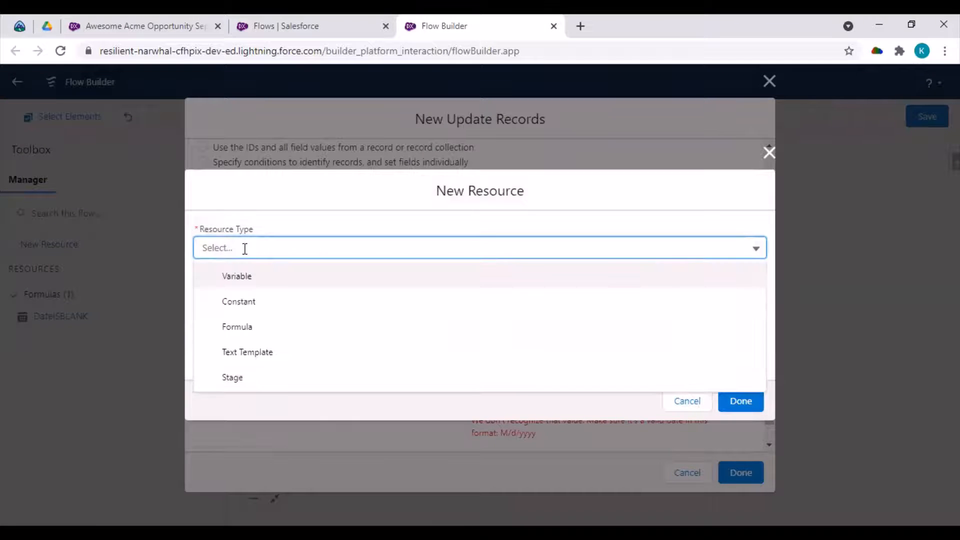
pyautogui.click(238, 328)
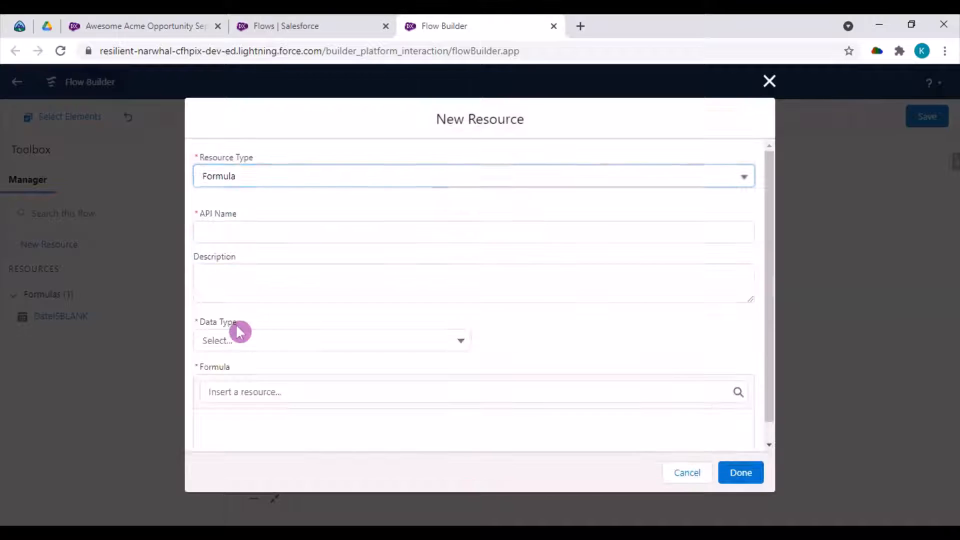
pyautogui.click(226, 233)
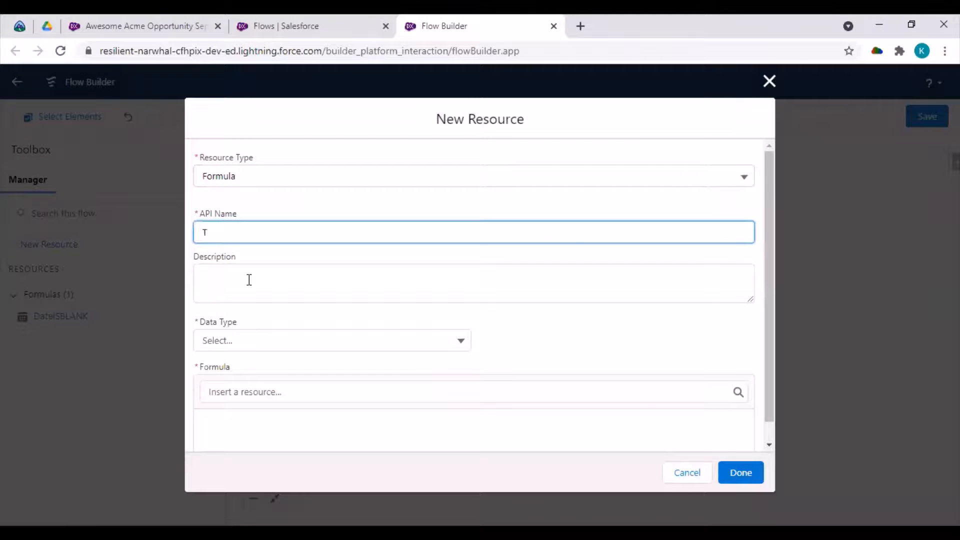
pyautogui.write('TodaysDate')
# - Describe the formula resource as "Today's Date used in updating the Verbal Agreement Date when field is blank."
pyautogui.click(249, 279)
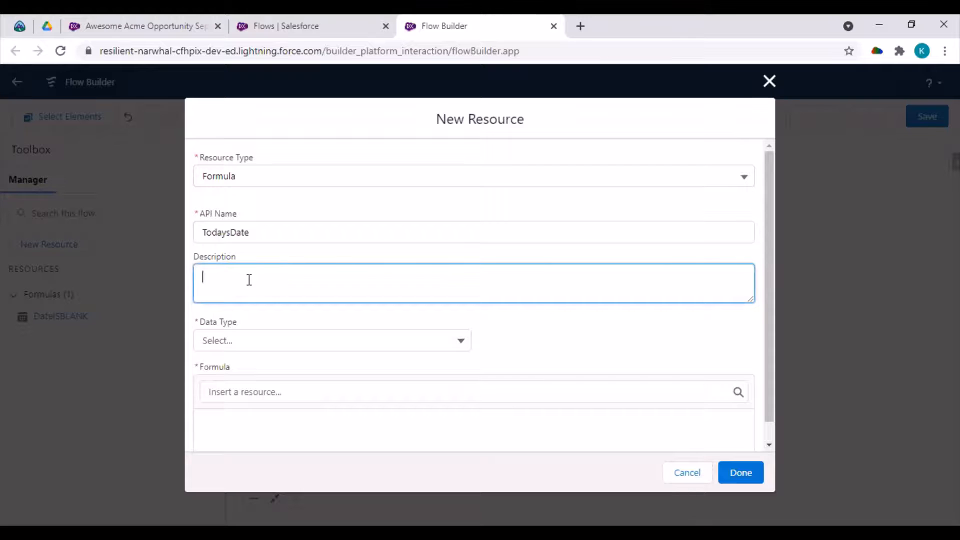
pyautogui.write("Today's Date")
pyautogui.write('used in updating ')
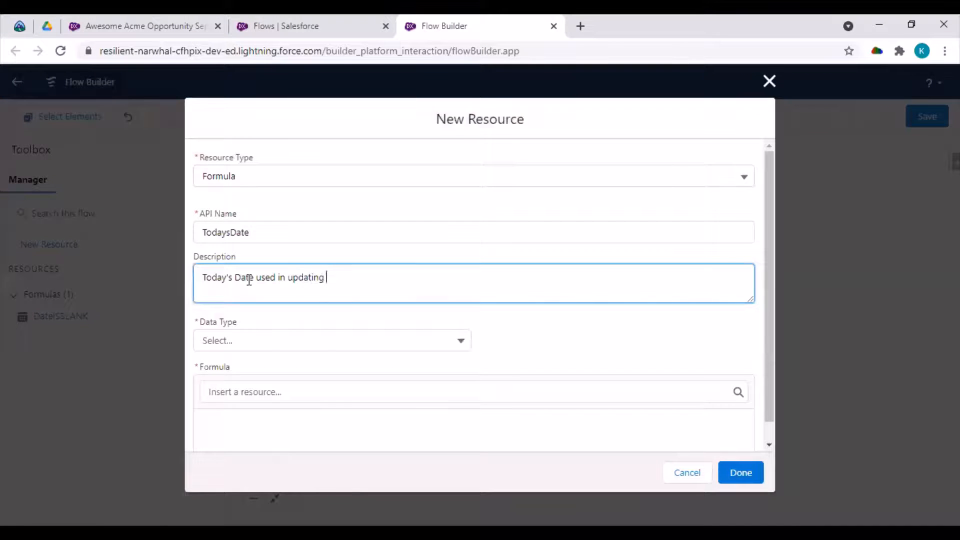
pyautogui.write('the Verbal Ag')
pyautogui.write('reement Date')
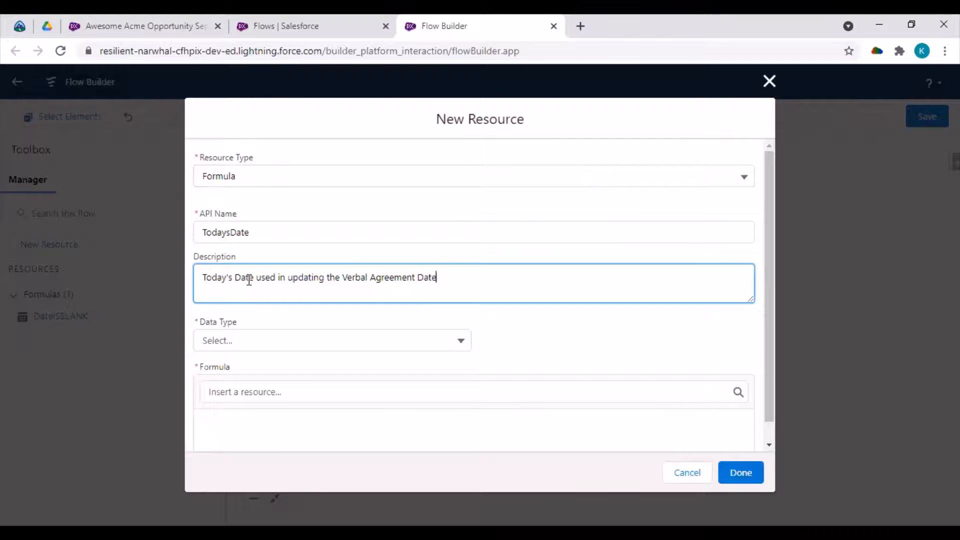
pyautogui.write(' when field is blank.')
# - Set the resource's data type to Date and its formula to Today(), and save it as the Verbal_Agreement_Date__c value
pyautogui.click(280, 341)
pyautogui.click(250, 472)
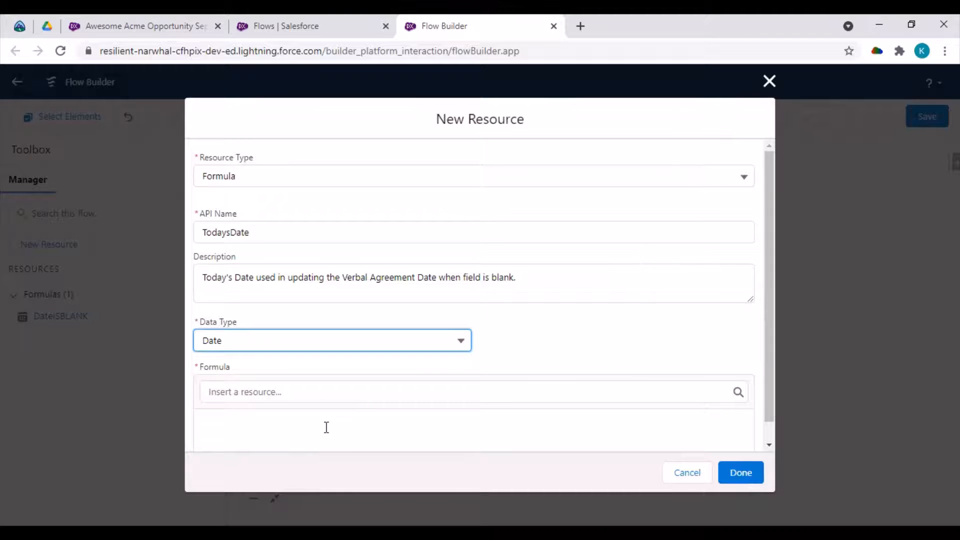
pyautogui.scroll(-1, 435, 330)
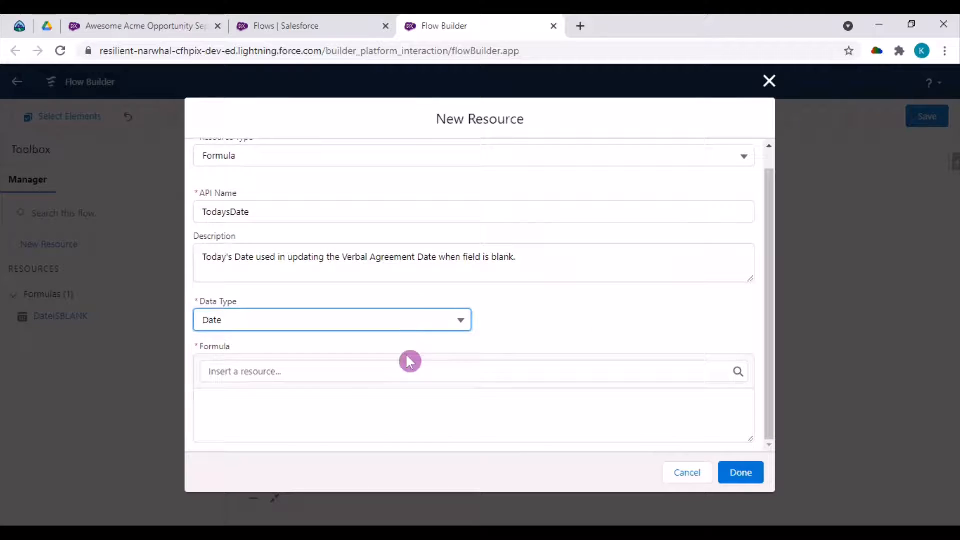
pyautogui.click(309, 413)
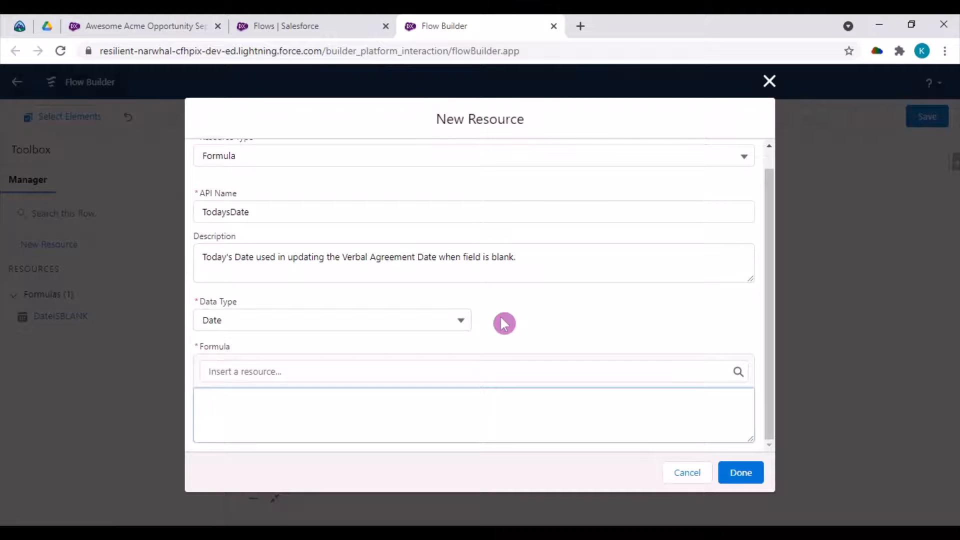
pyautogui.write('Today(')
pyautogui.click(741, 474)
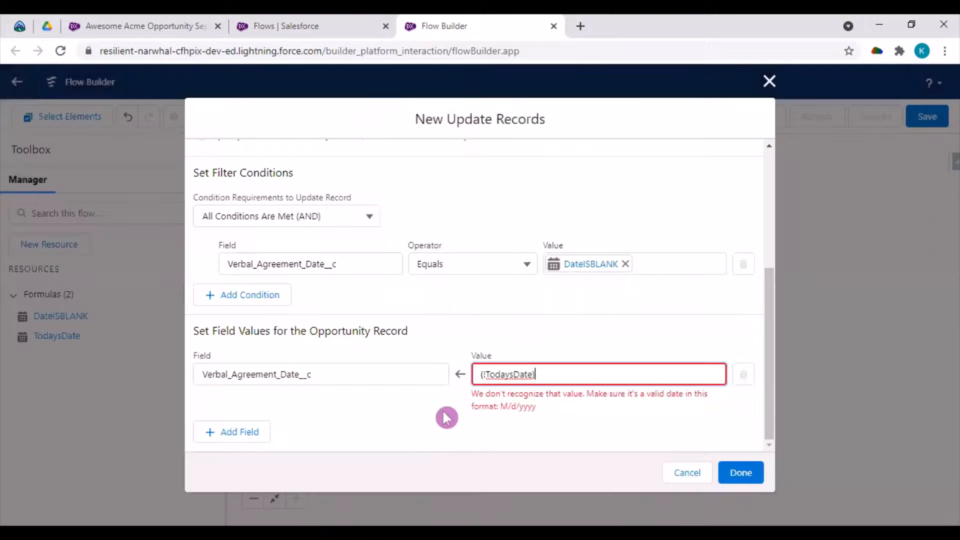
pyautogui.click(446, 416)
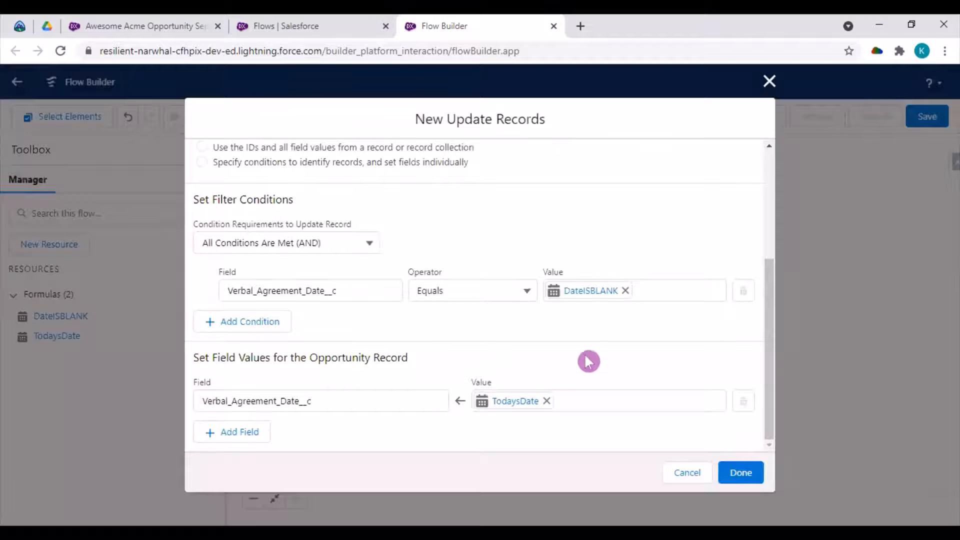
# - Clear the Verbal_Agreement_Date__c value, reselect the TodaysDate formula for it, and save the update records element
pyautogui.click(547, 400)
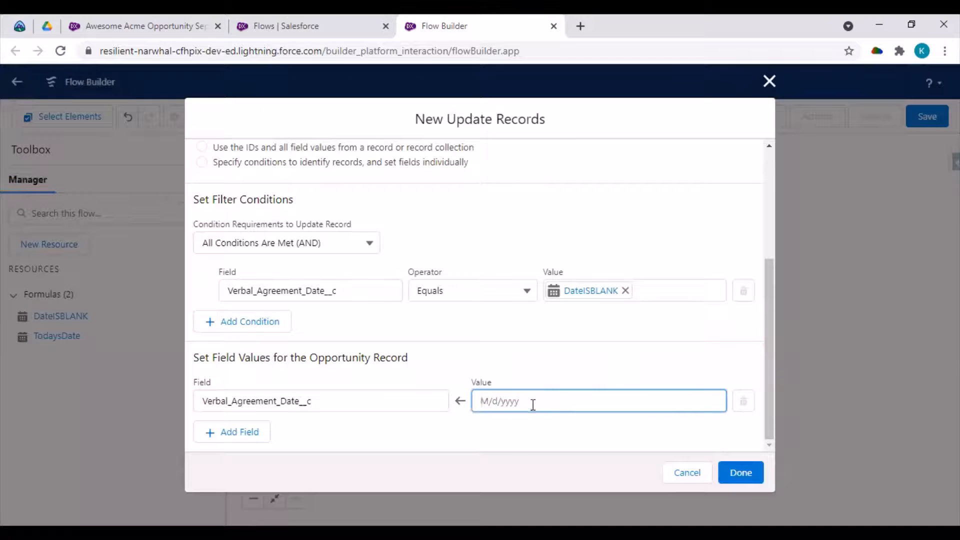
pyautogui.click(533, 405)
pyautogui.scroll(-1, 532, 371)
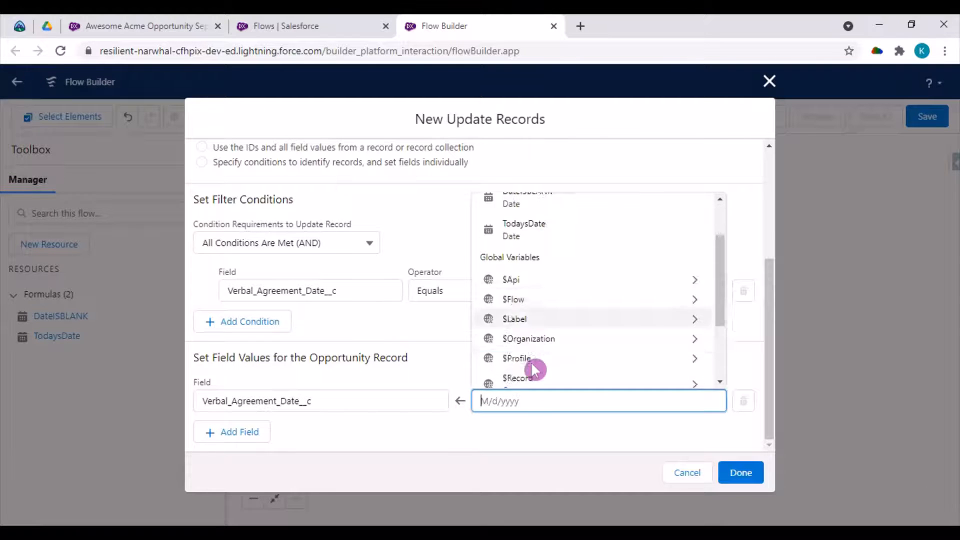
pyautogui.scroll(-2, 532, 371)
pyautogui.scroll(5, 547, 380)
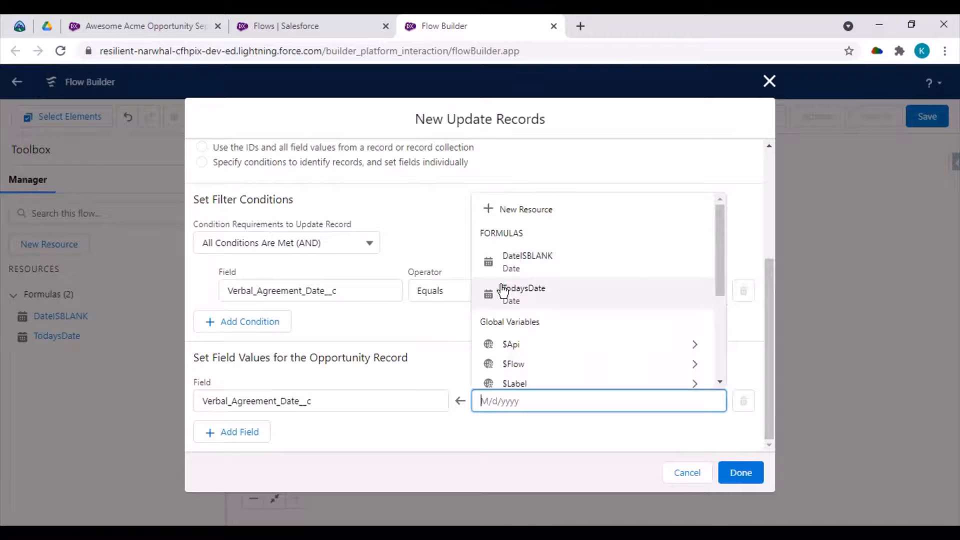
pyautogui.click(447, 440)
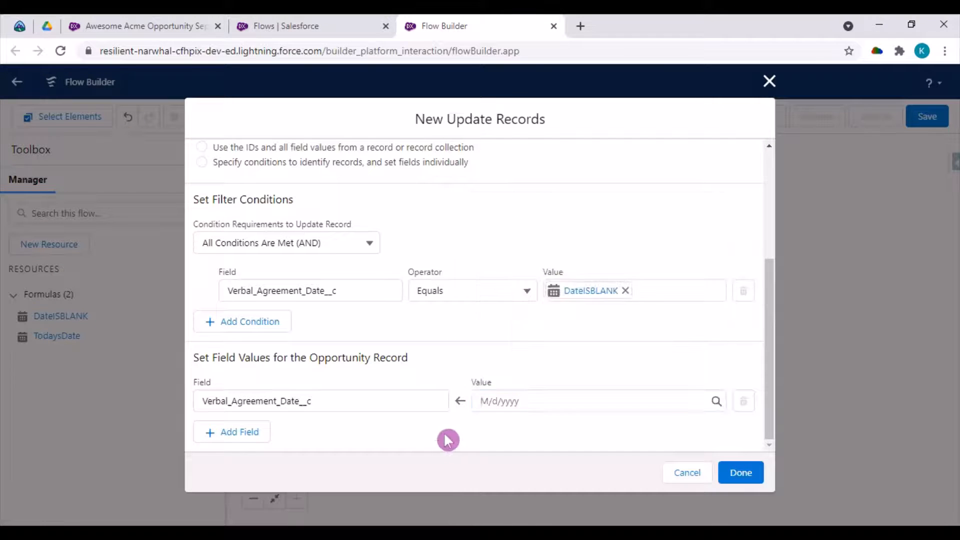
pyautogui.click(509, 403)
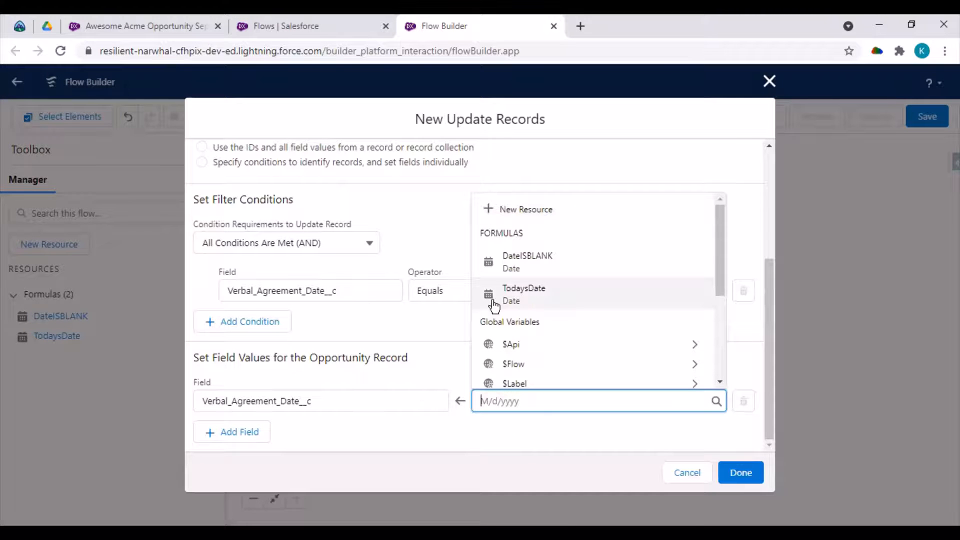
pyautogui.click(523, 301)
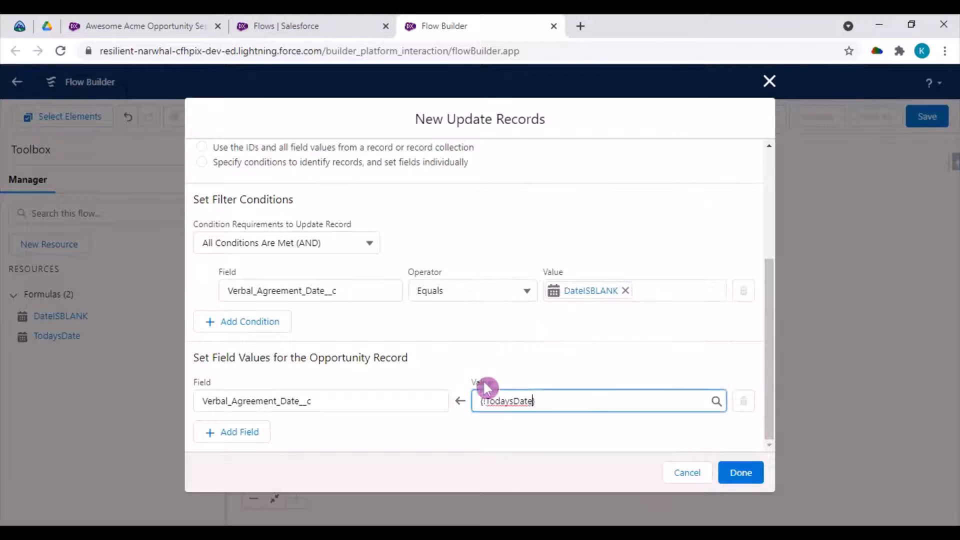
pyautogui.click(718, 441)
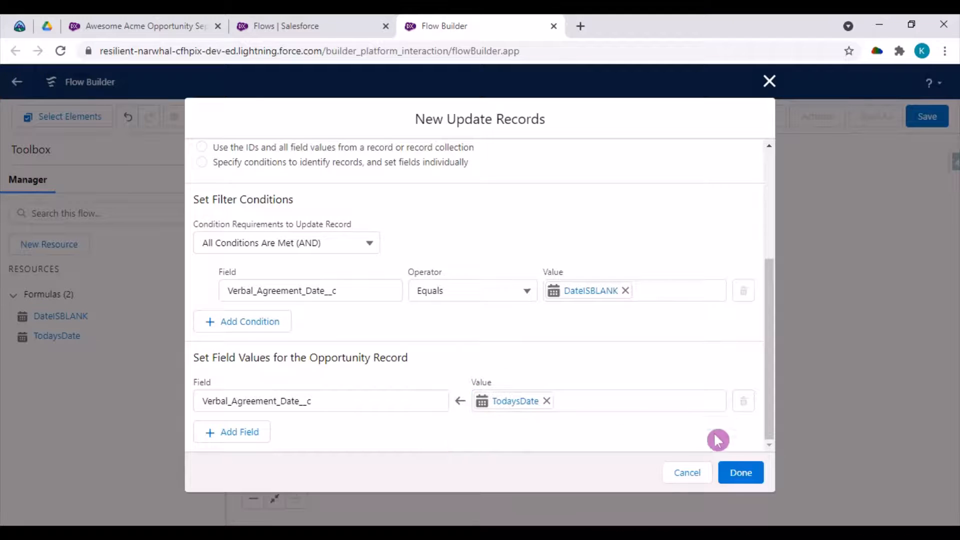
pyautogui.click(741, 479)
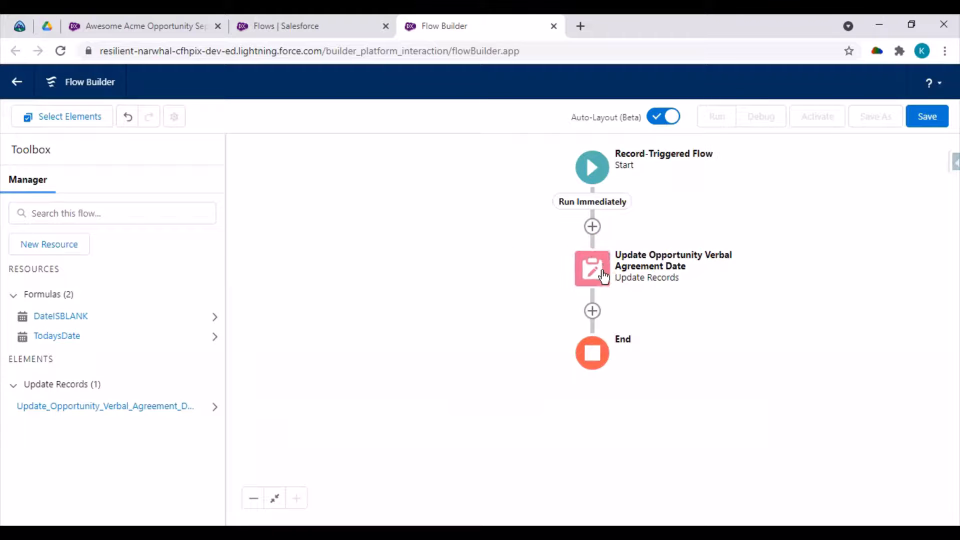
pyautogui.click(592, 313)
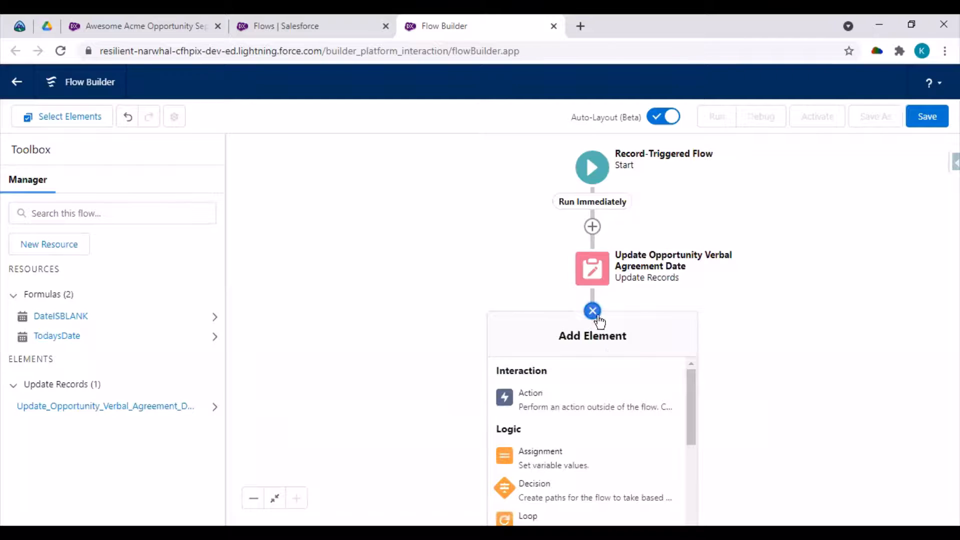
pyautogui.scroll(-3, 622, 396)
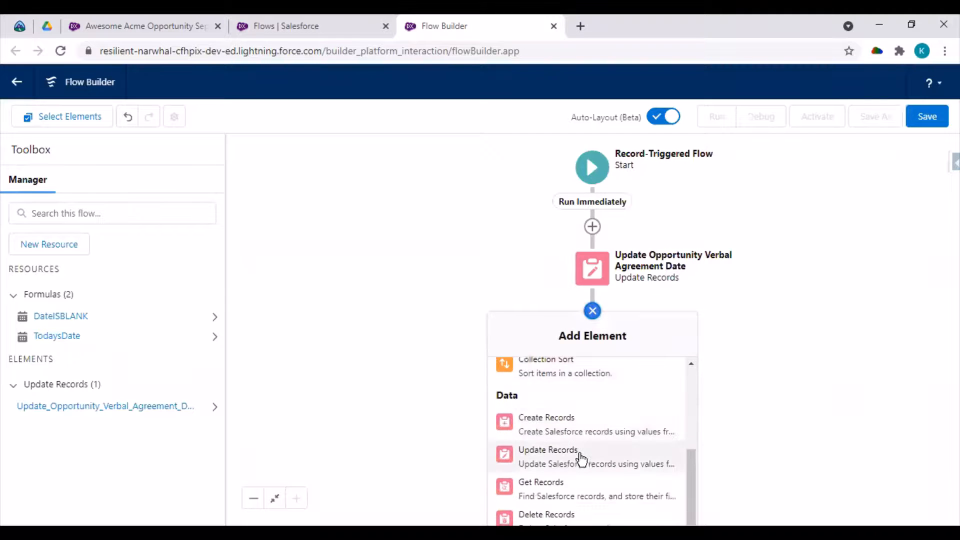
pyautogui.click(354, 249)
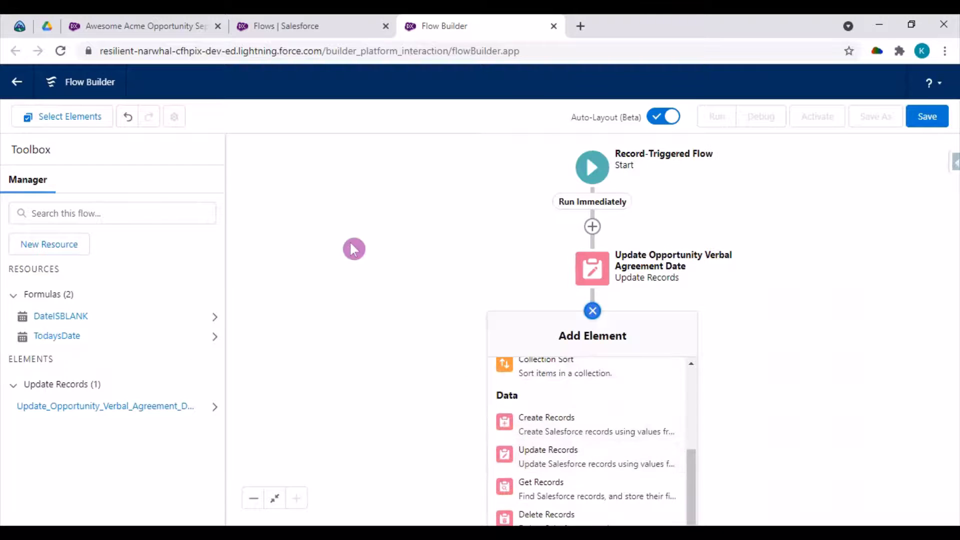
pyautogui.click(53, 244)
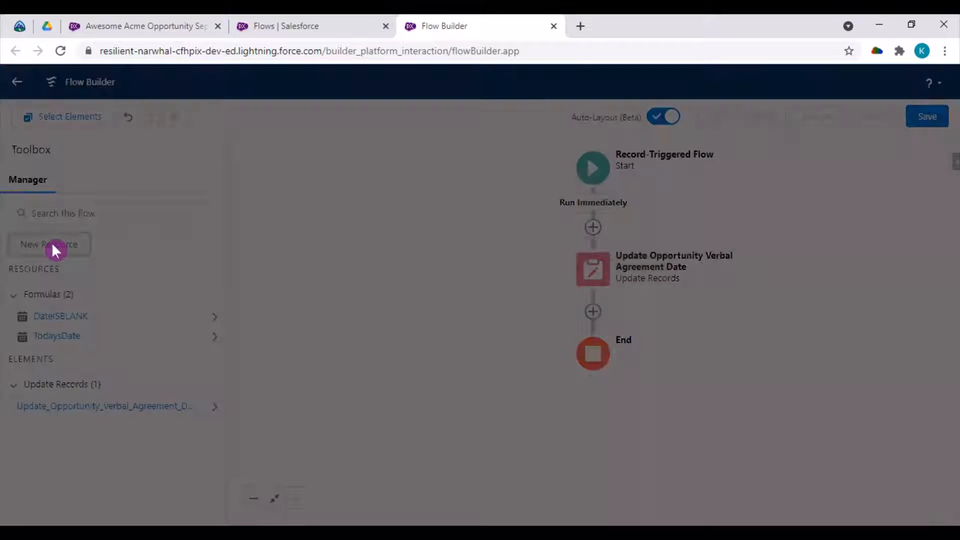
pyautogui.click(258, 251)
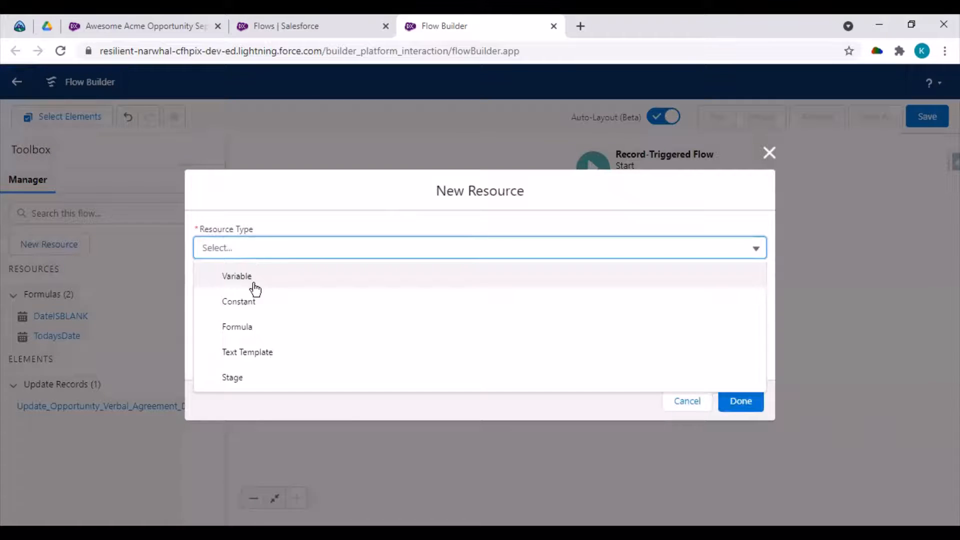
pyautogui.click(245, 333)
pyautogui.click(228, 226)
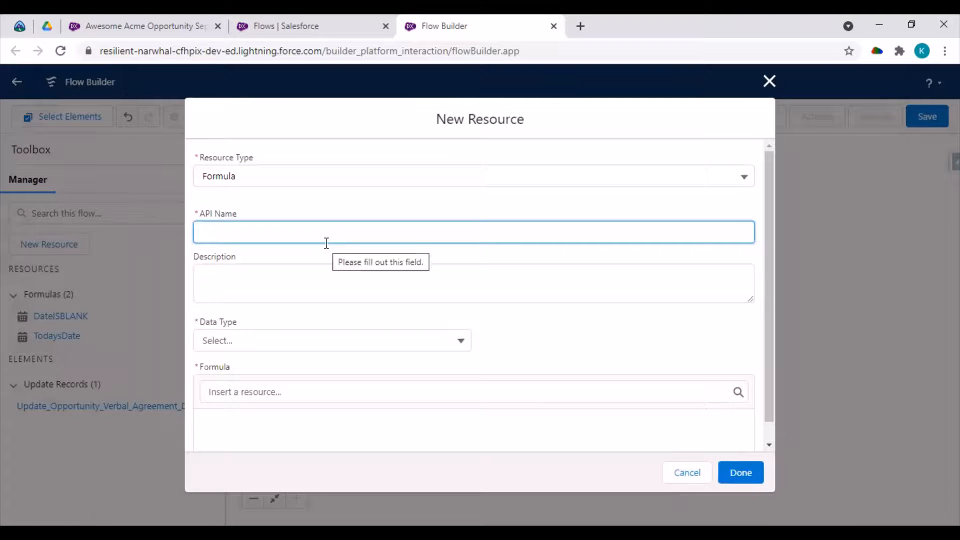
pyautogui.write('To')
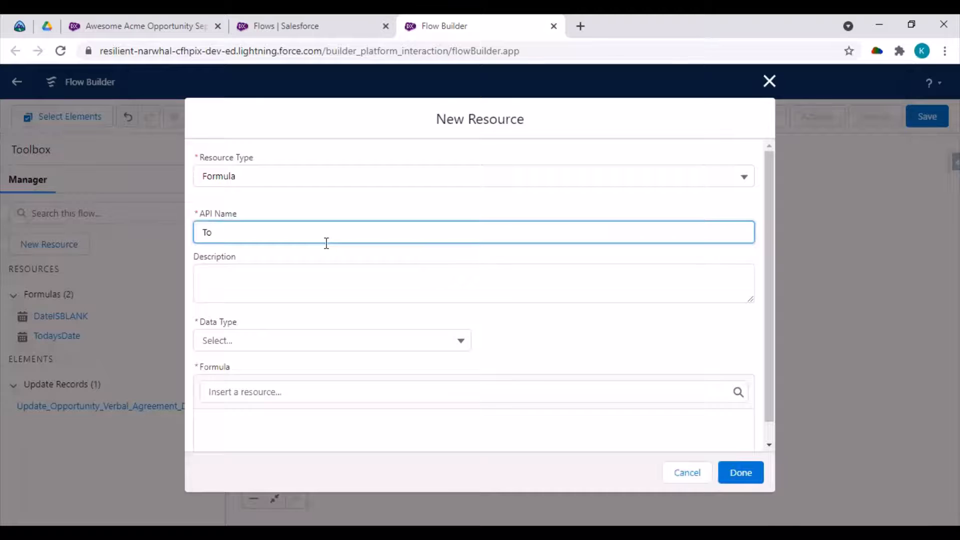
pyautogui.write('dayDates')
pyautogui.press('BackSpace')
pyautogui.click(226, 289)
pyautogui.click(246, 345)
pyautogui.scroll(-1, 422, 275)
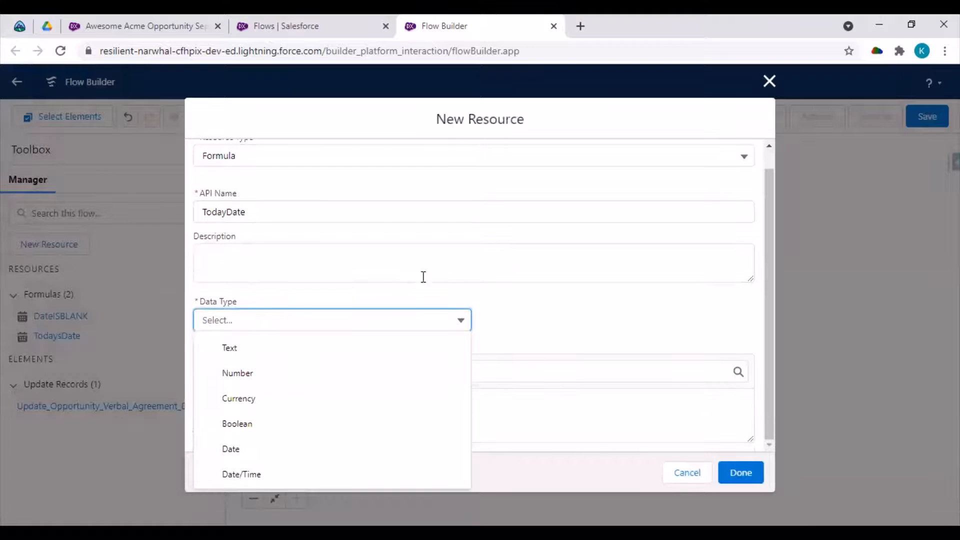
pyautogui.click(549, 332)
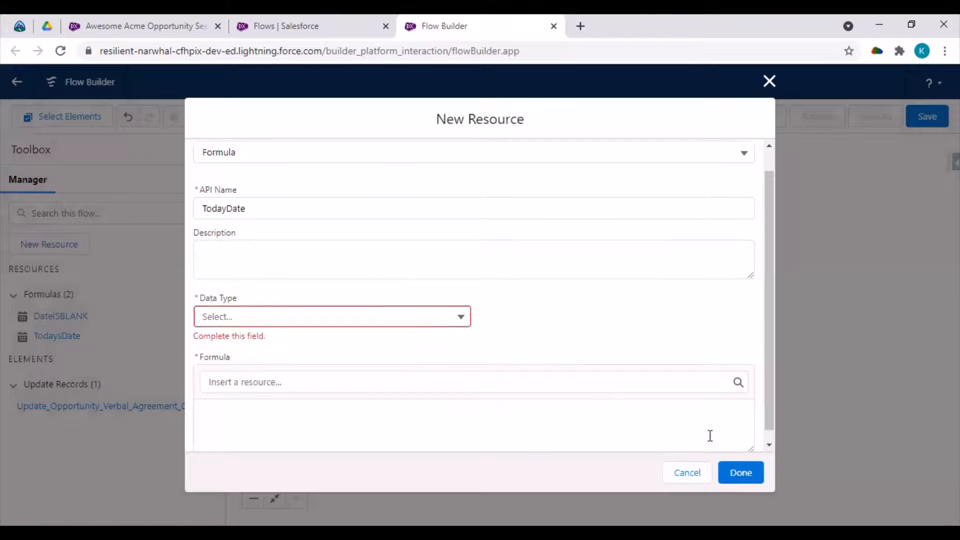
pyautogui.scroll(-1, 720, 420)
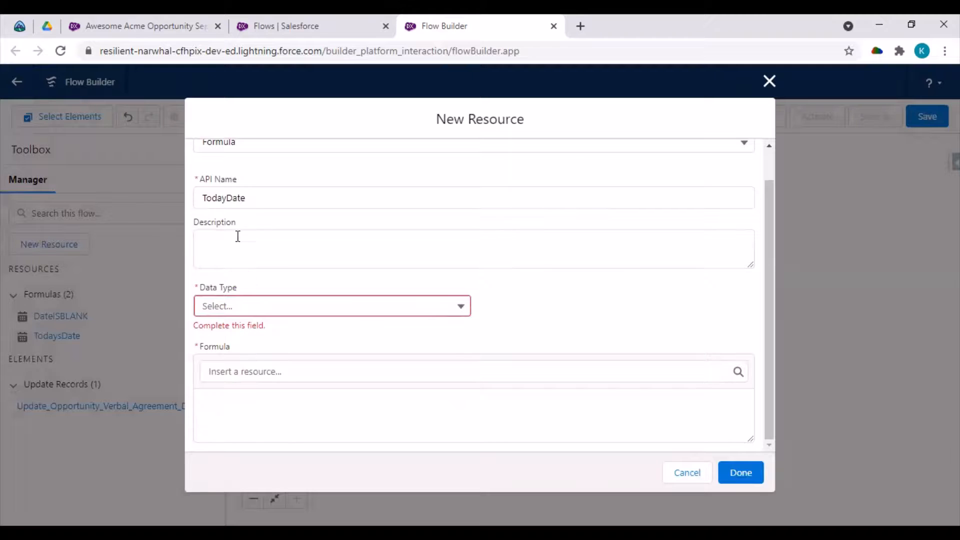
pyautogui.scroll(2, 270, 315)
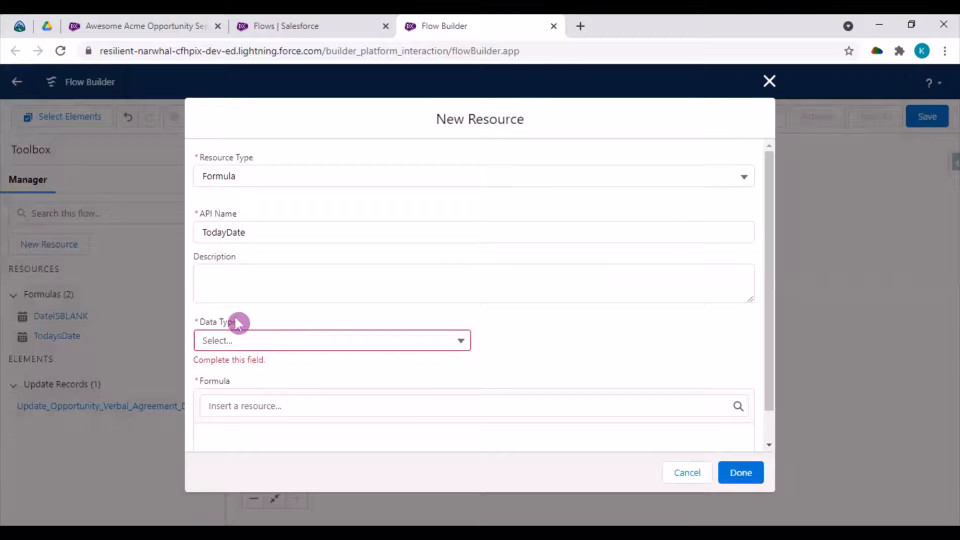
pyautogui.click(244, 340)
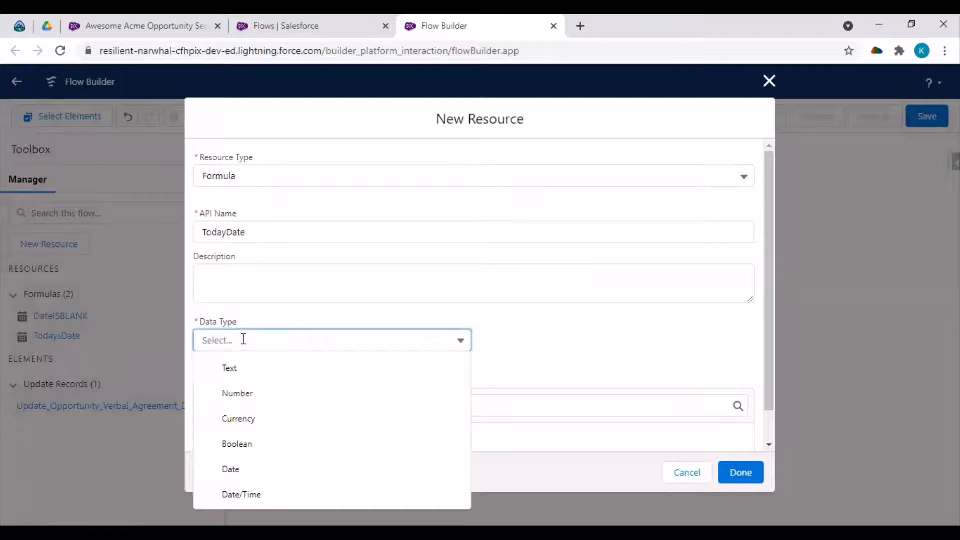
pyautogui.click(241, 469)
pyautogui.click(279, 283)
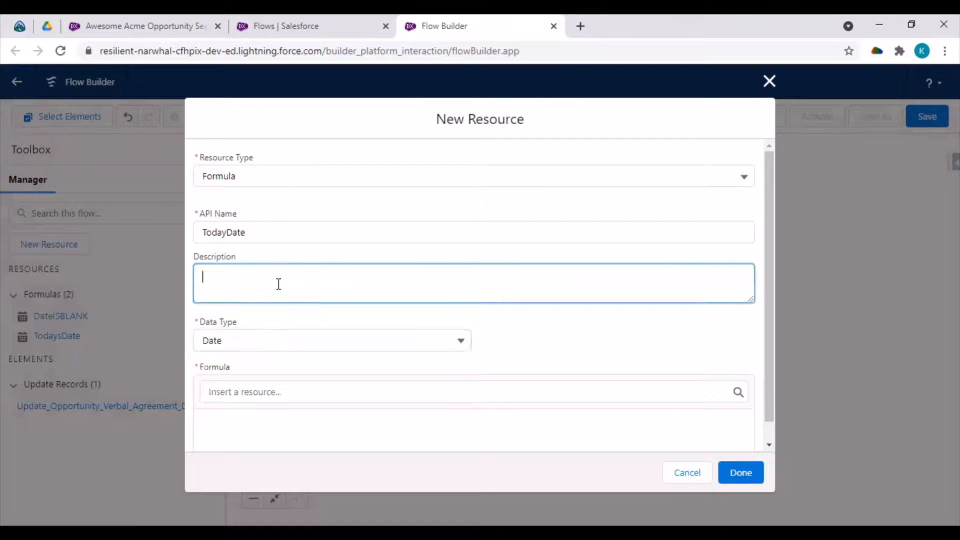
pyautogui.scroll(-1, 238, 409)
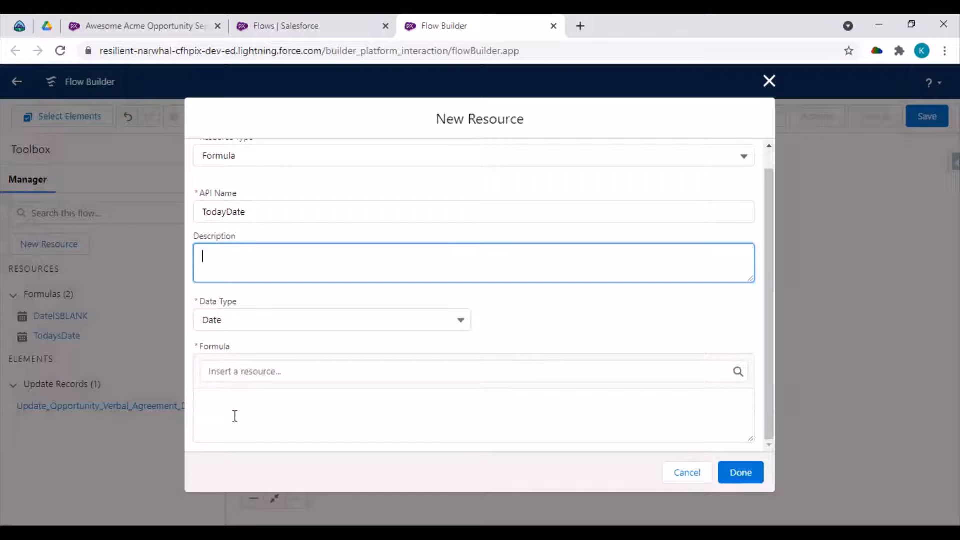
pyautogui.click(320, 411)
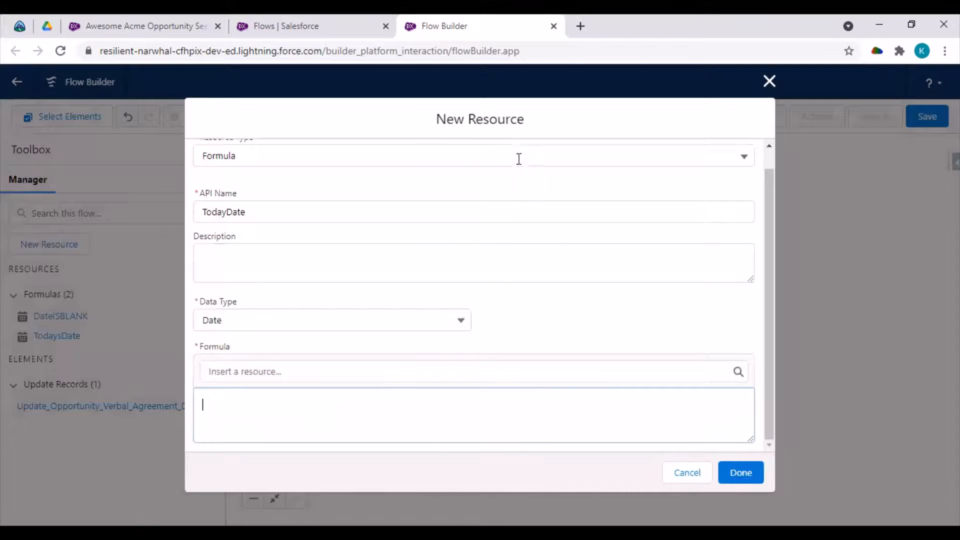
pyautogui.click(681, 479)
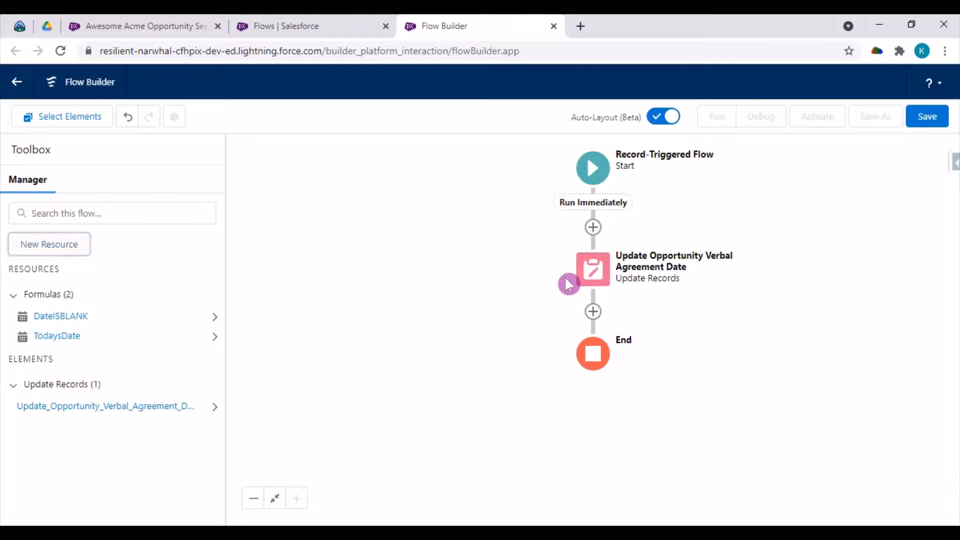
# - Review the filter condition and field value set in the Update Opportunity Verbal Agreement Date element
pyautogui.click(594, 272)
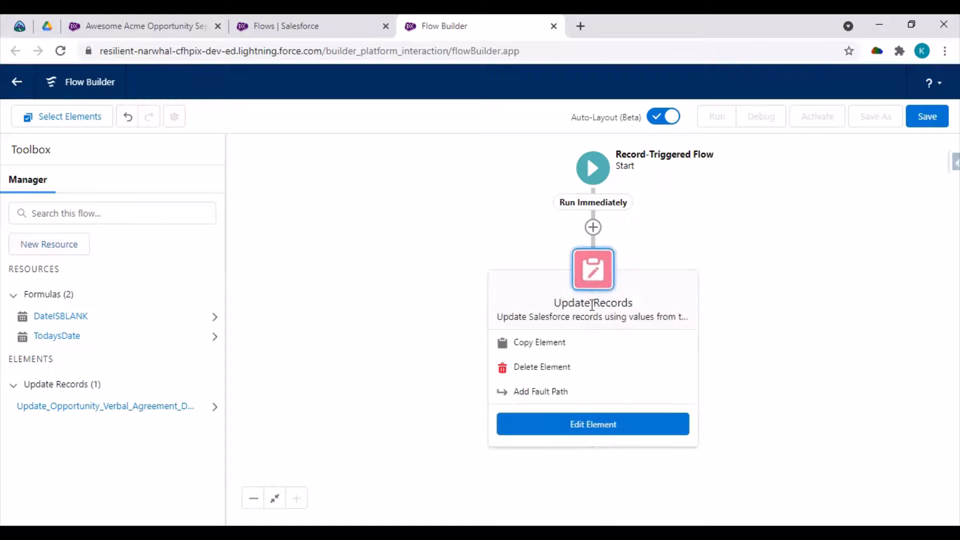
pyautogui.click(587, 425)
pyautogui.scroll(-1, 756, 344)
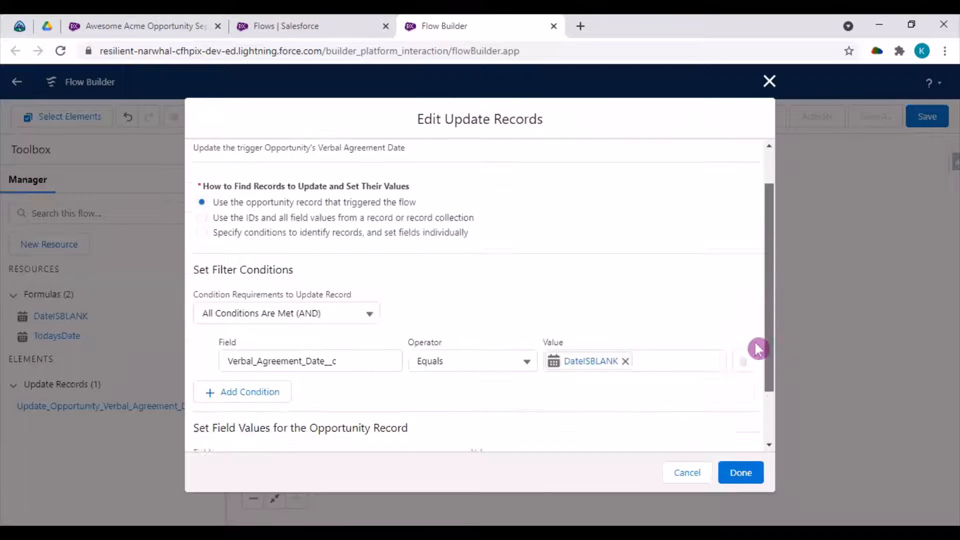
pyautogui.scroll(-2, 757, 344)
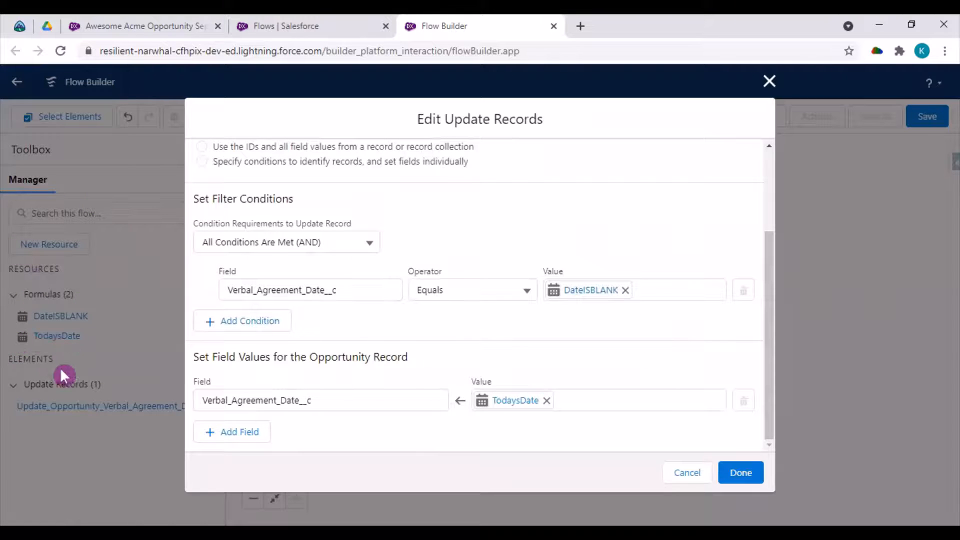
pyautogui.click(625, 290)
pyautogui.click(596, 291)
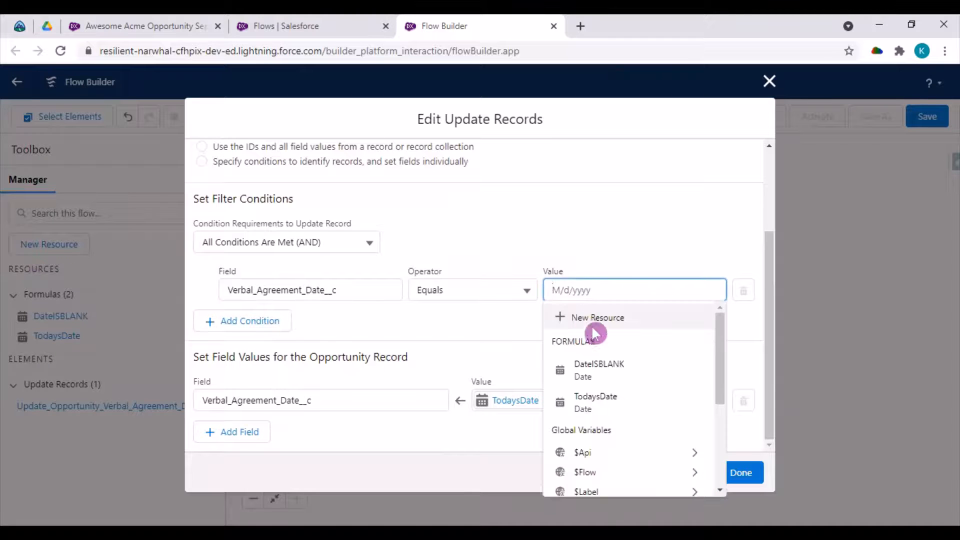
pyautogui.click(497, 326)
pyautogui.click(682, 474)
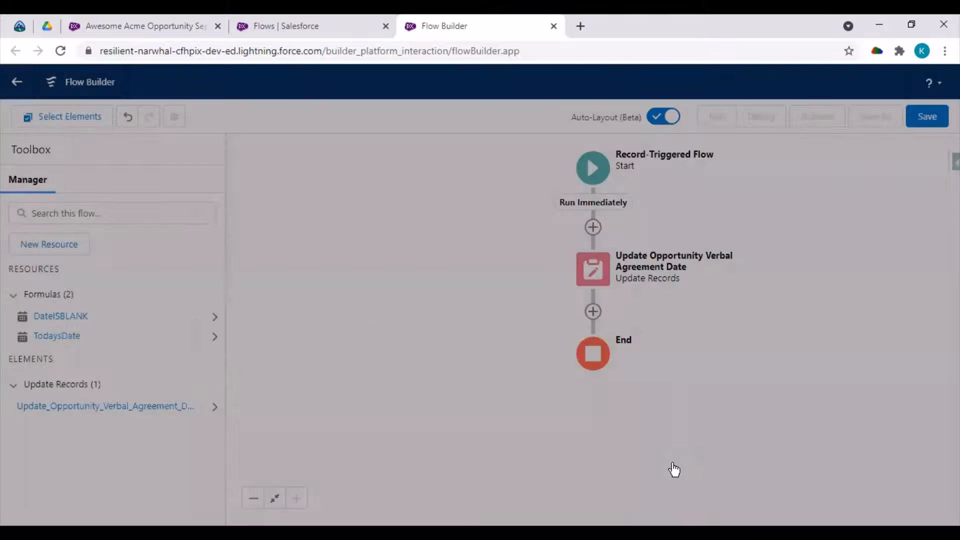
pyautogui.click(58, 246)
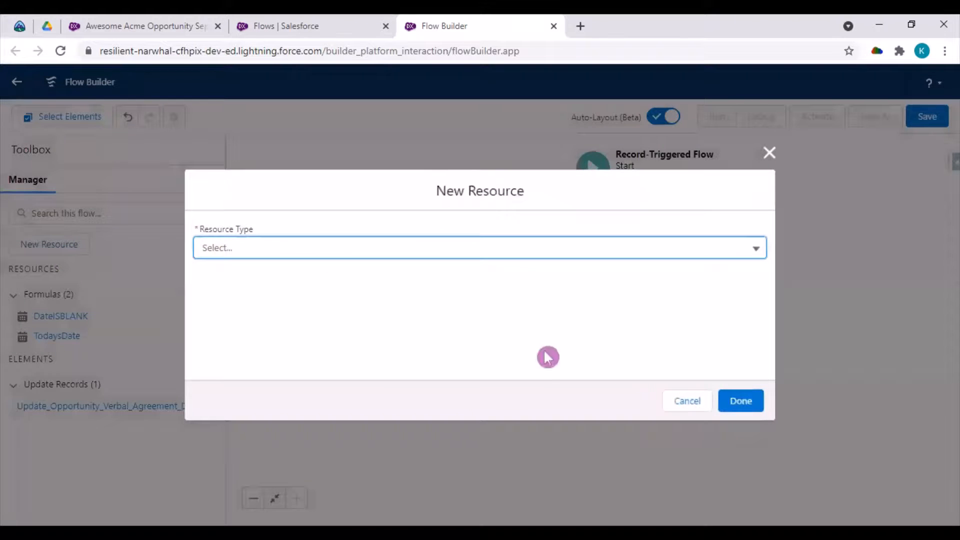
pyautogui.click(687, 400)
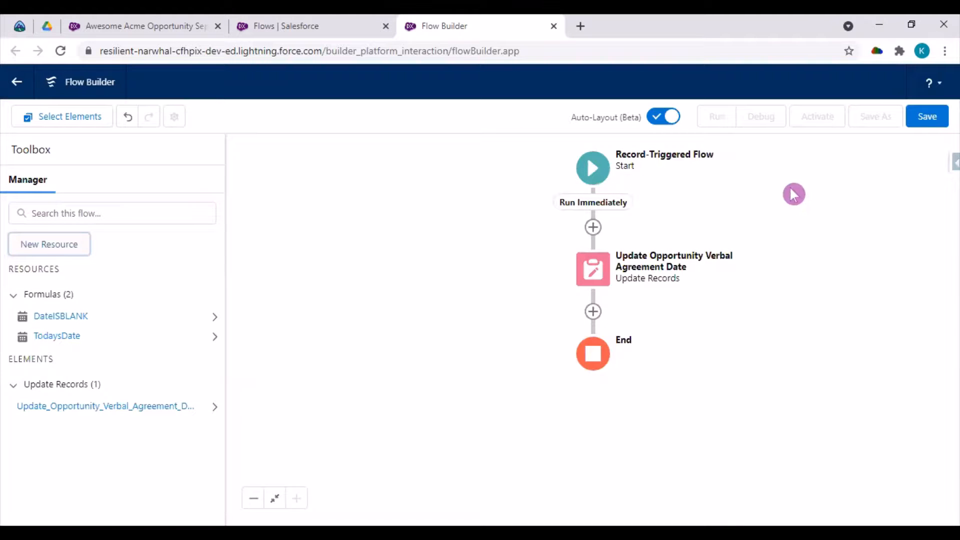
# - Start saving the flow and enter "Opportunity Update Verbal Agreement Date" as its label
pyautogui.click(928, 116)
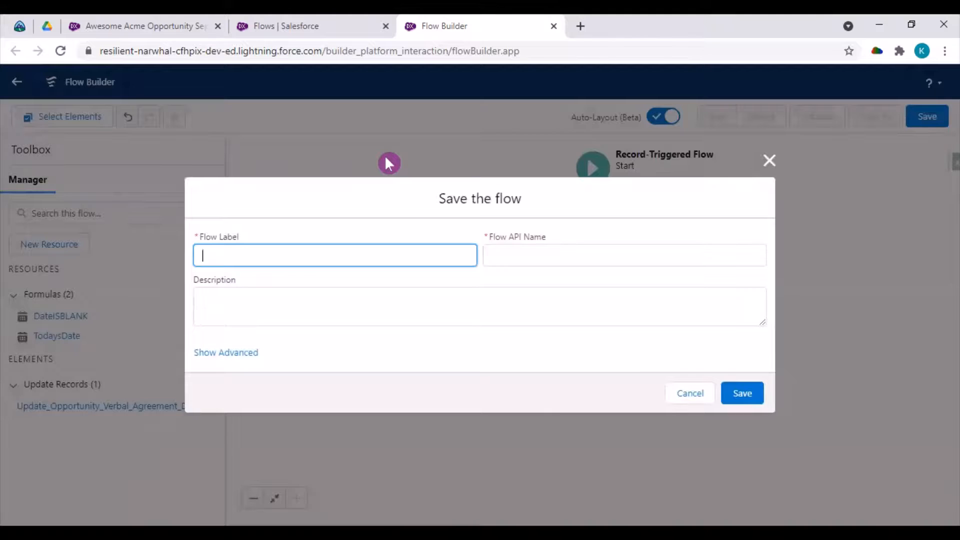
pyautogui.write('Opporunity')
pyautogui.click(230, 256)
pyautogui.write('t')
pyautogui.click(295, 261)
pyautogui.write('Update')
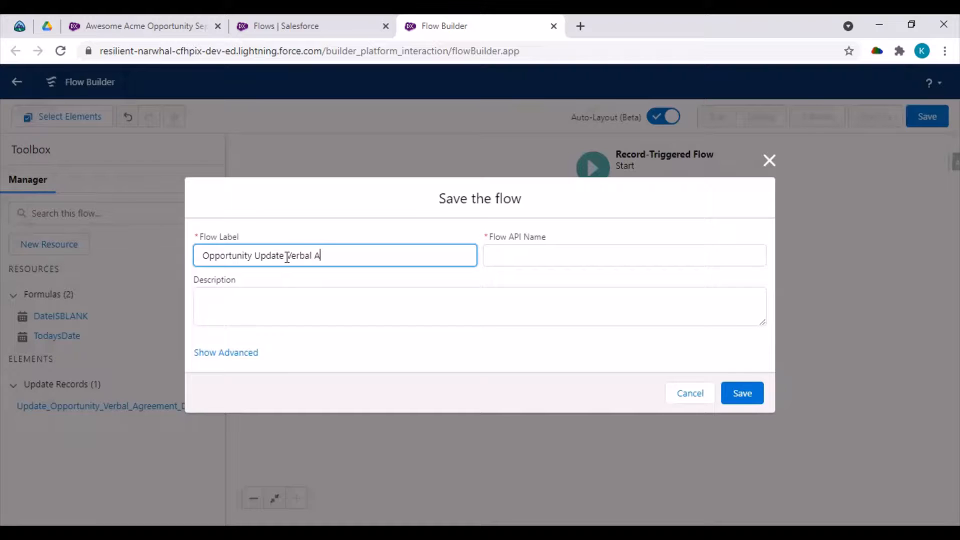
pyautogui.write('Verbal Agreement Date')
# - Describe the flow as "Opportunity Update Verbal Agreement Date when verbal agreement checkbox is checked" and save it
pyautogui.moveTo(399, 257); pyautogui.dragTo(109, 248)
pyautogui.hotkey('ctrl', 'c')
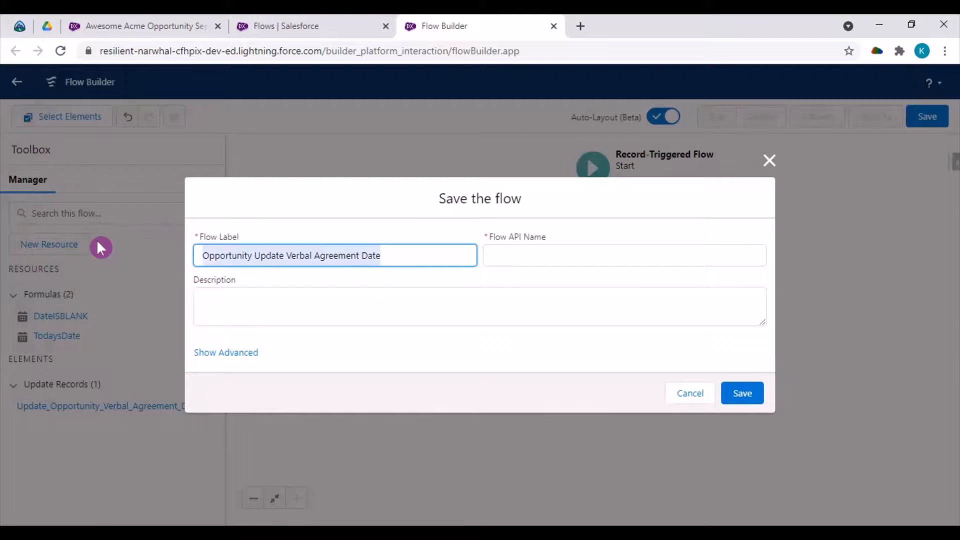
pyautogui.click(288, 310)
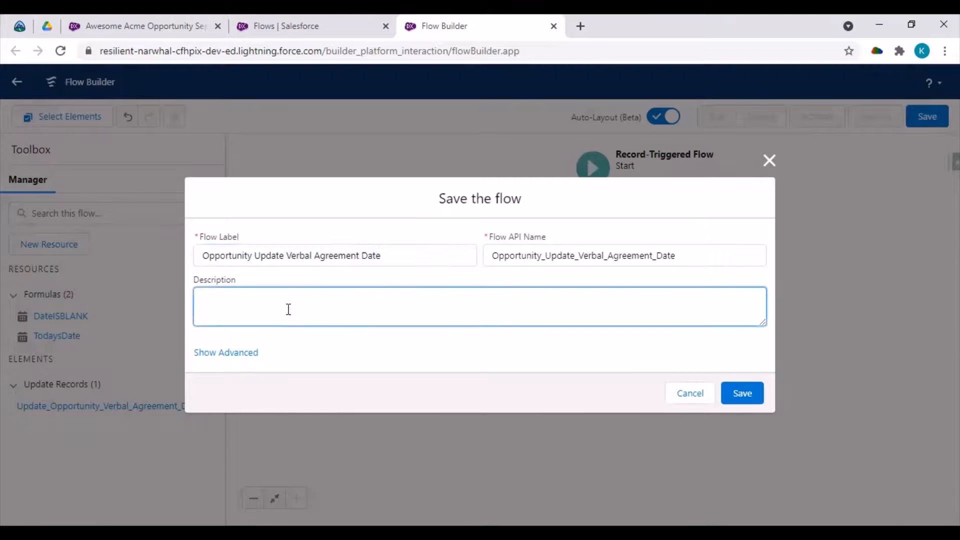
pyautogui.hotkey('ctrl', 'v')
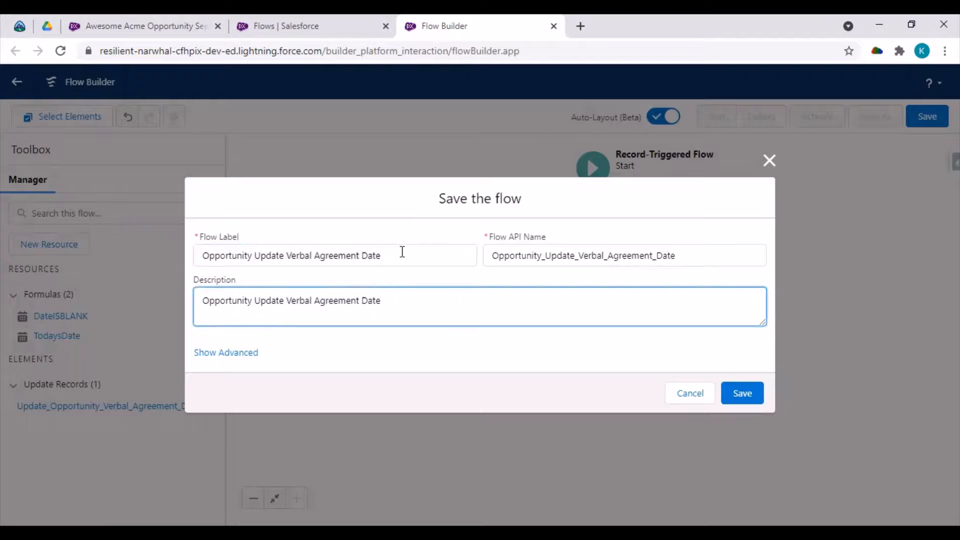
pyautogui.write('when verbal agreement checkbox is checked')
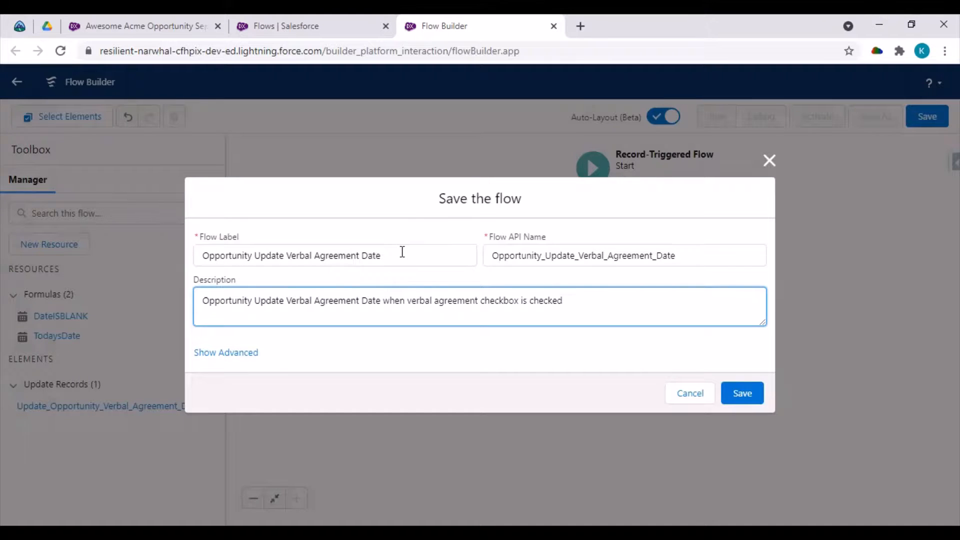
pyautogui.click(742, 394)
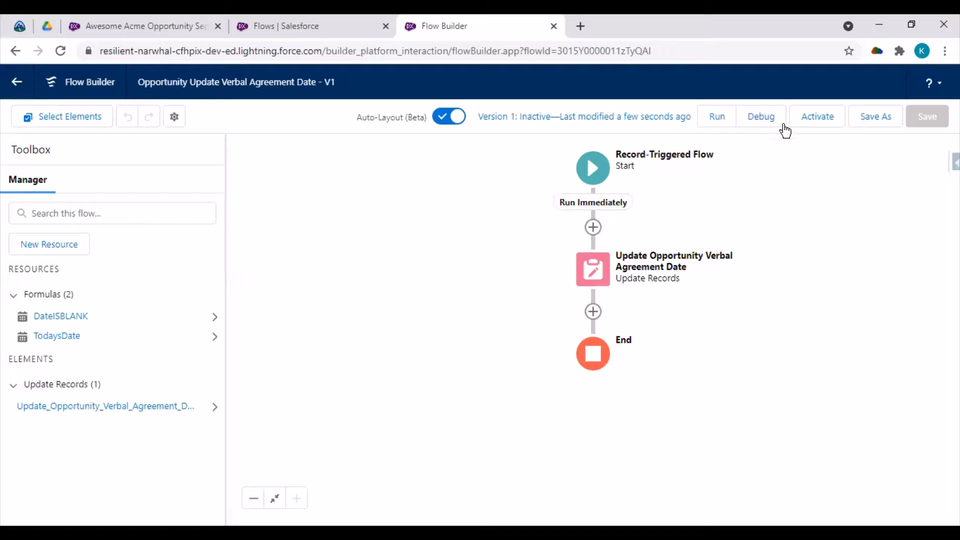
# - Debug the flow on the Awesome Acme Opportunity September 2021 record, skipping the start condition requirements, and review the debug details
pyautogui.click(765, 119)
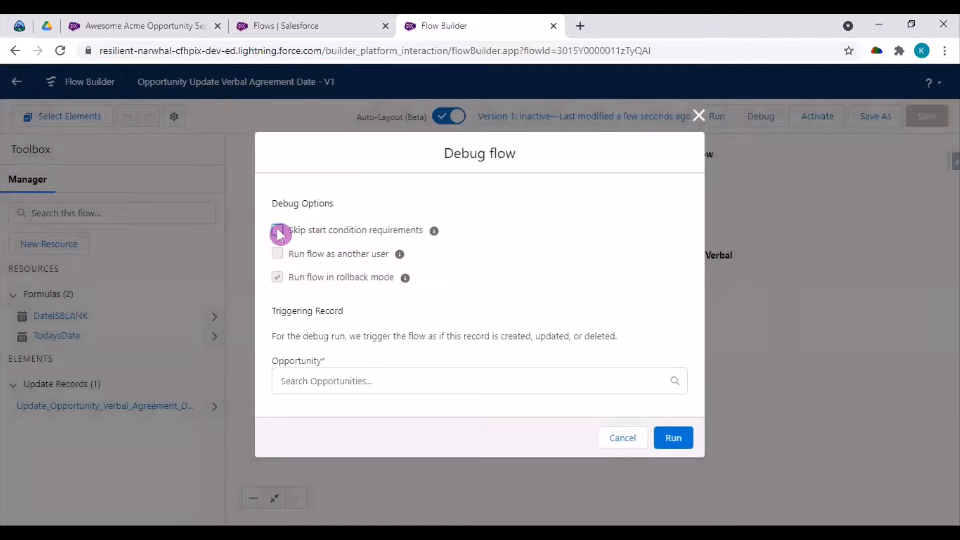
pyautogui.click(278, 230)
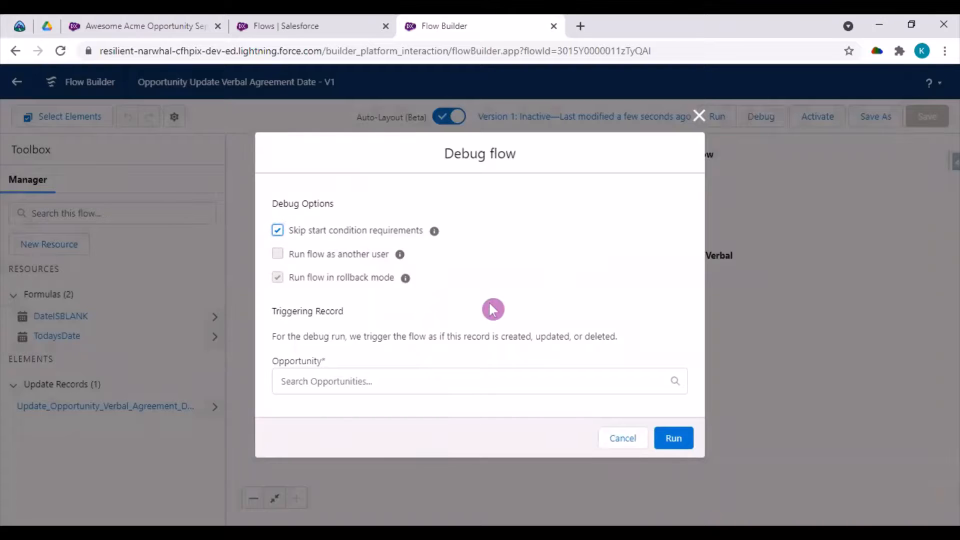
pyautogui.click(399, 374)
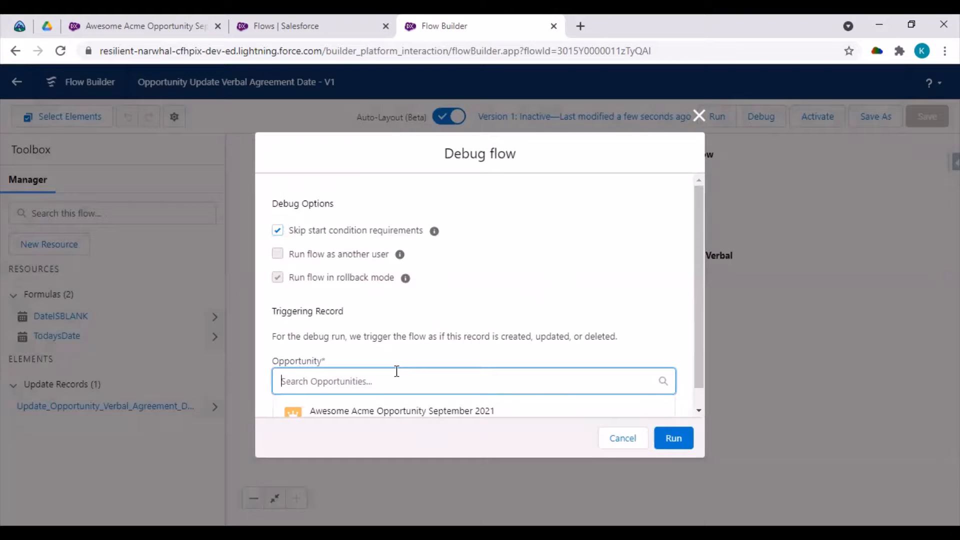
pyautogui.write('awesom')
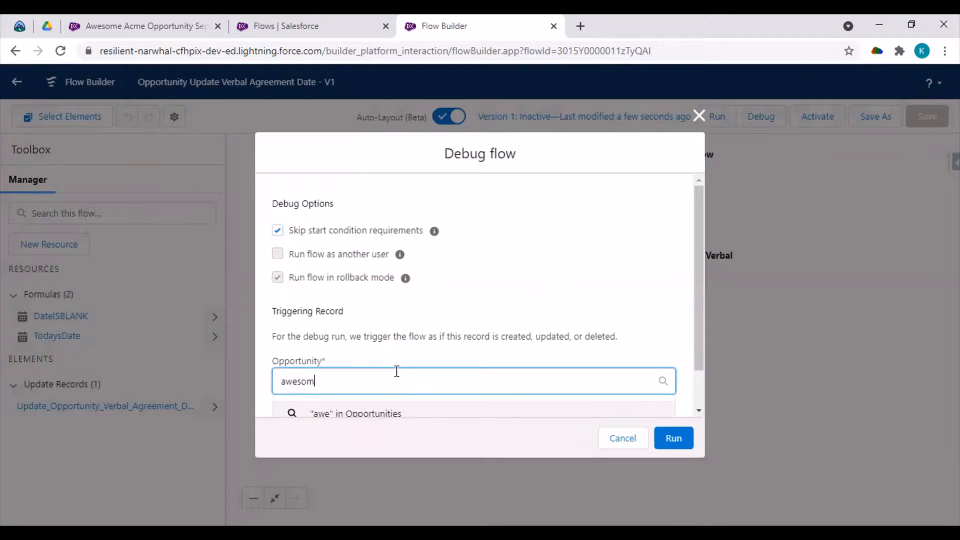
pyautogui.scroll(-1, 465, 304)
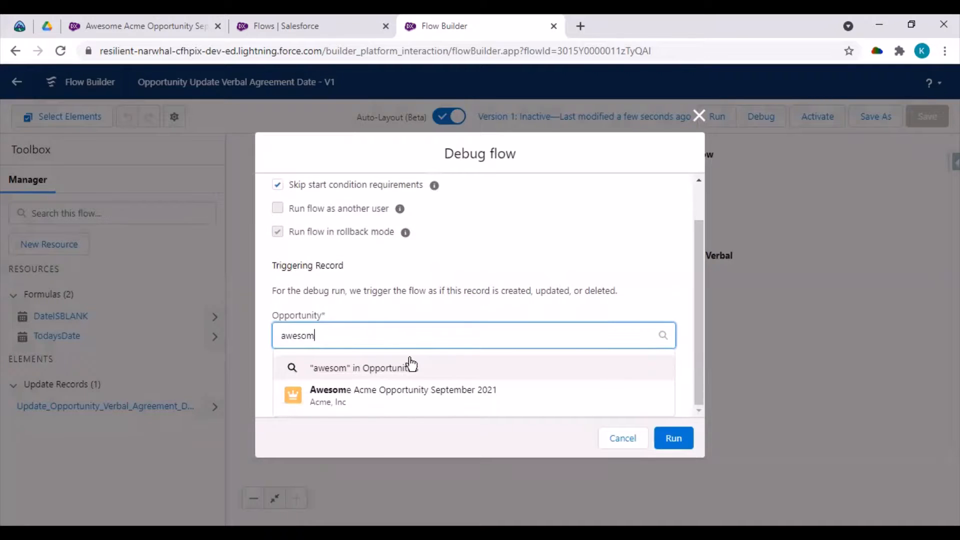
pyautogui.click(422, 401)
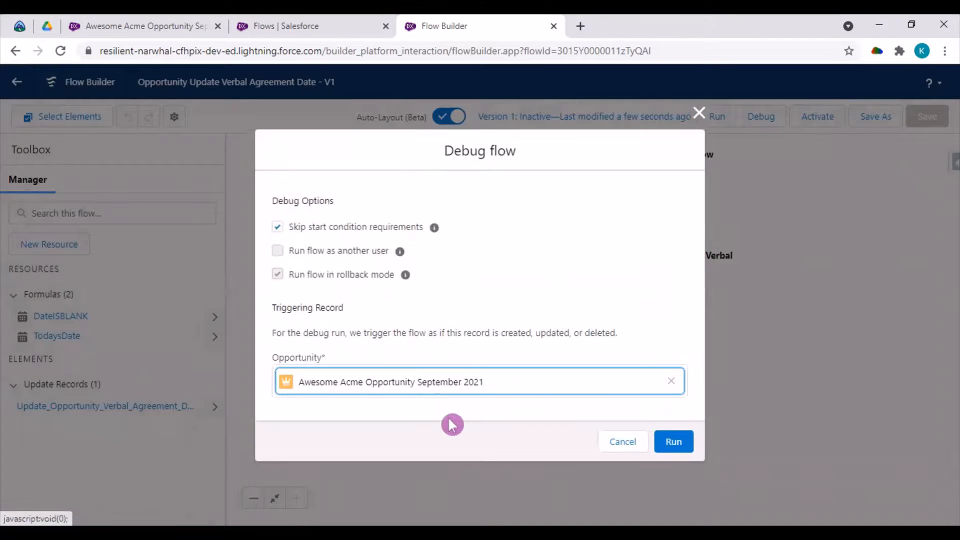
pyautogui.click(678, 444)
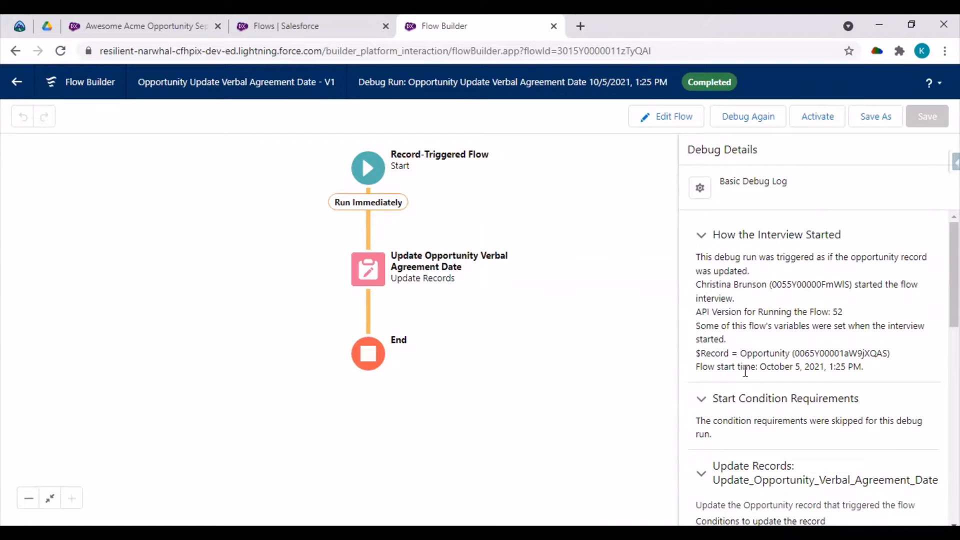
pyautogui.scroll(-3, 815, 370)
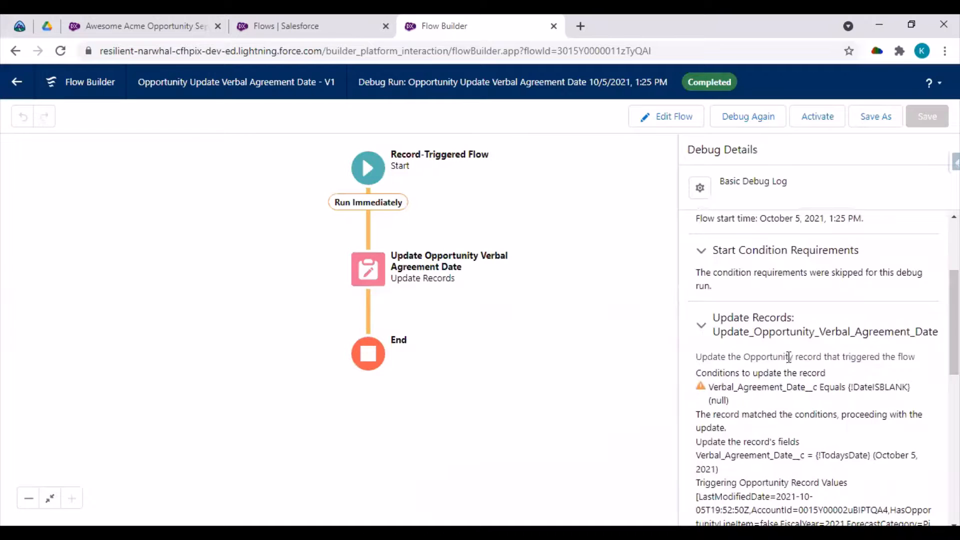
# - Review the update element's conditions, field values and rollback details in the debug log, and activate the flow
pyautogui.scroll(-1, 775, 436)
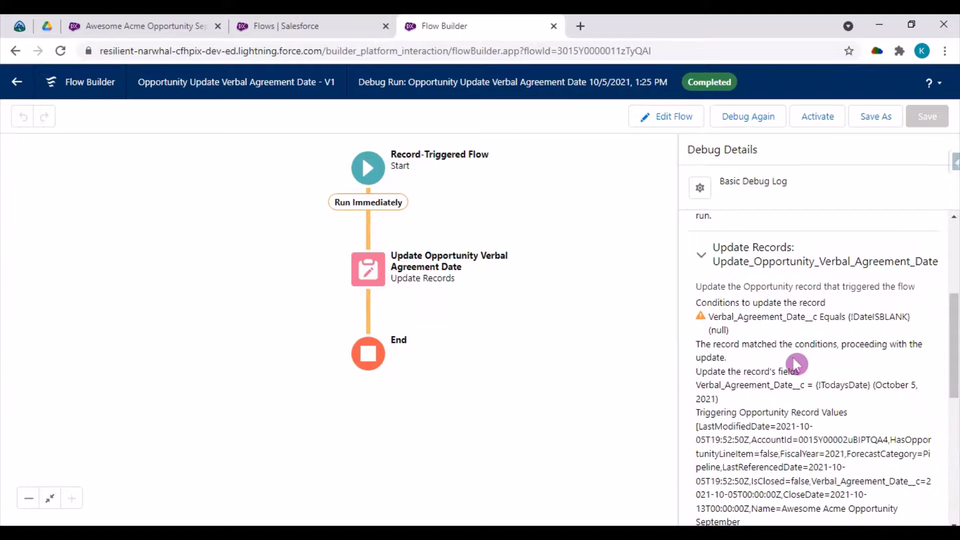
pyautogui.scroll(-1, 795, 373)
pyautogui.scroll(-1, 771, 314)
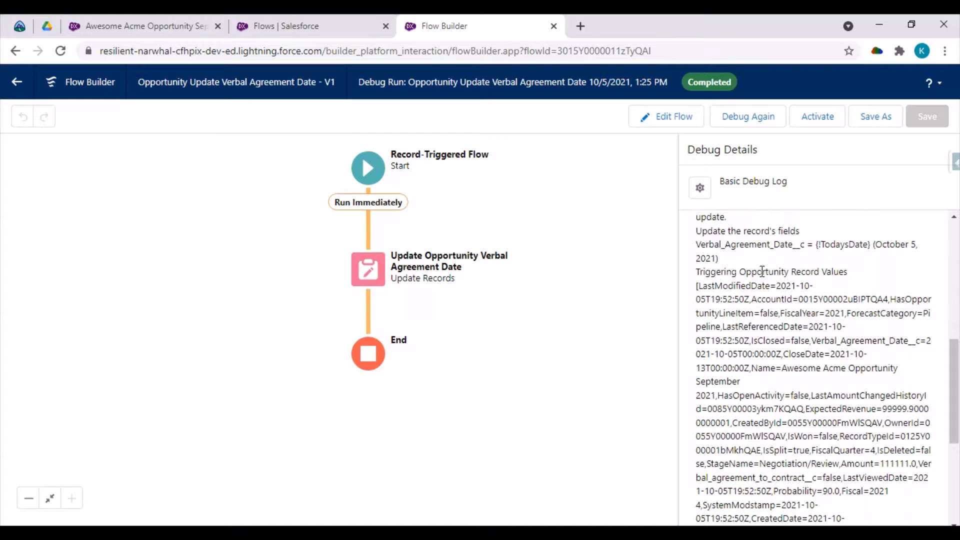
pyautogui.scroll(-3, 823, 275)
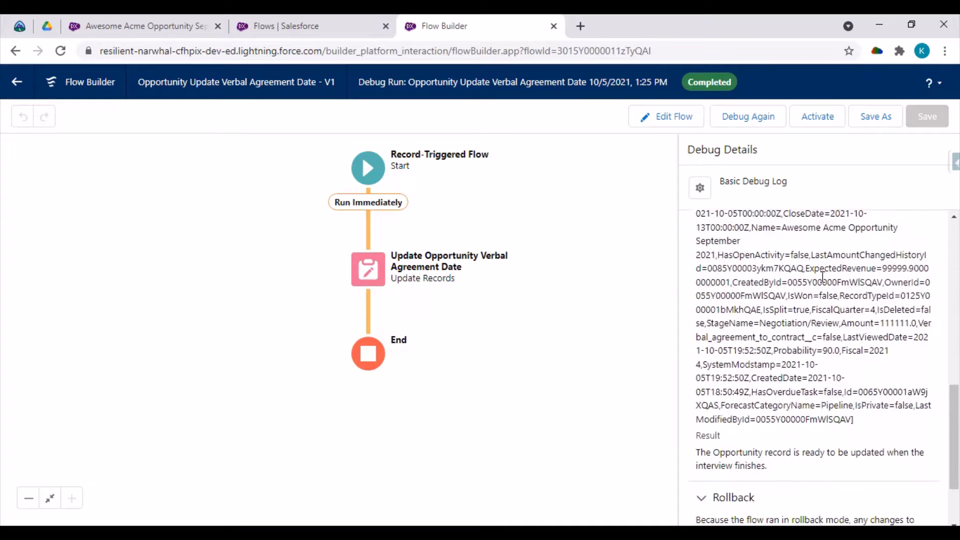
pyautogui.scroll(-1, 792, 325)
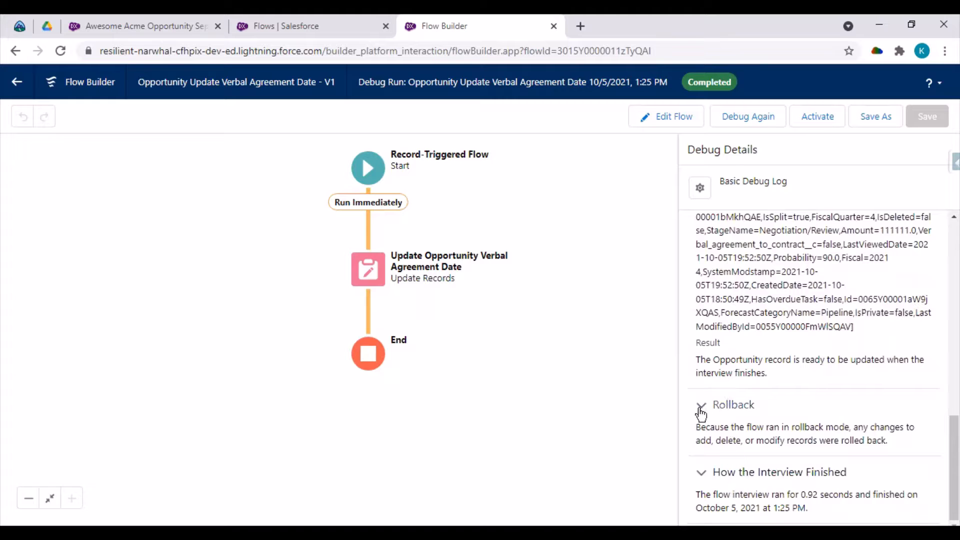
pyautogui.scroll(10, 756, 340)
pyautogui.scroll(1, 768, 324)
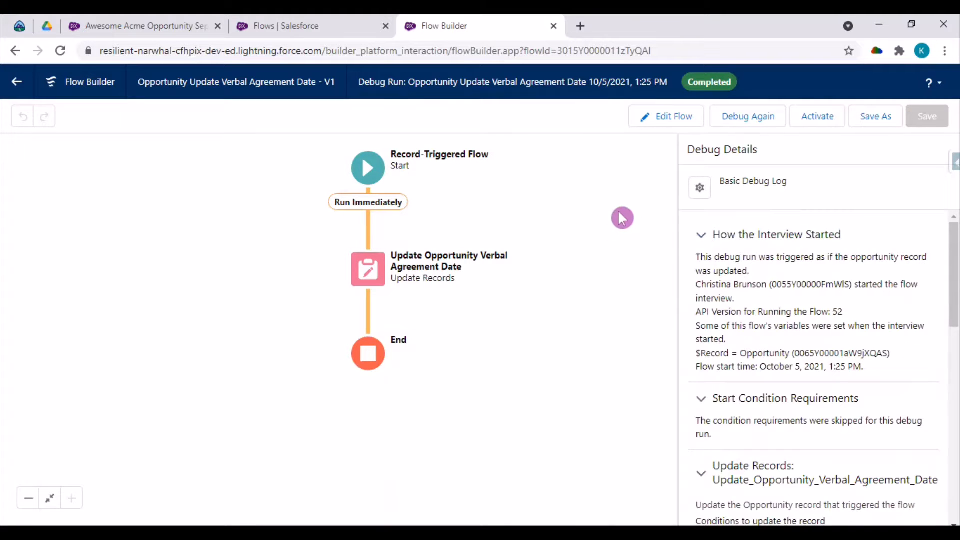
pyautogui.click(817, 119)
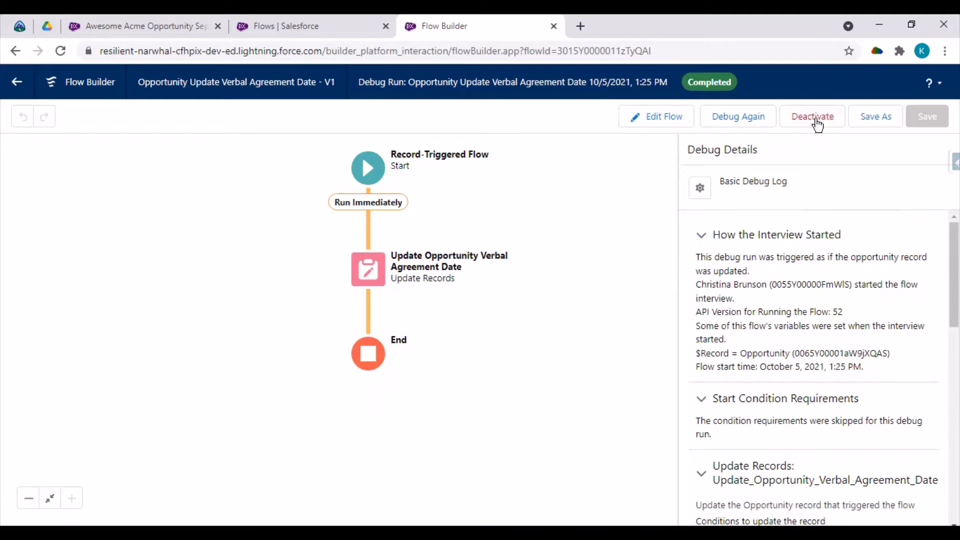
# - Test the flow on the Awesome Acme Opportunity September 2021 record by enabling Verbal agreement to contract with a blank date and saving
pyautogui.click(158, 31)
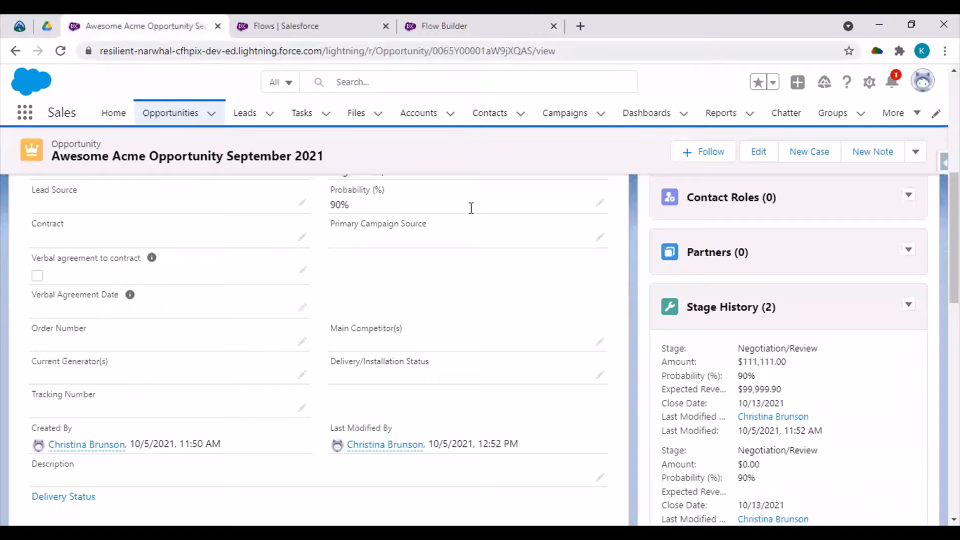
pyautogui.scroll(2, 322, 289)
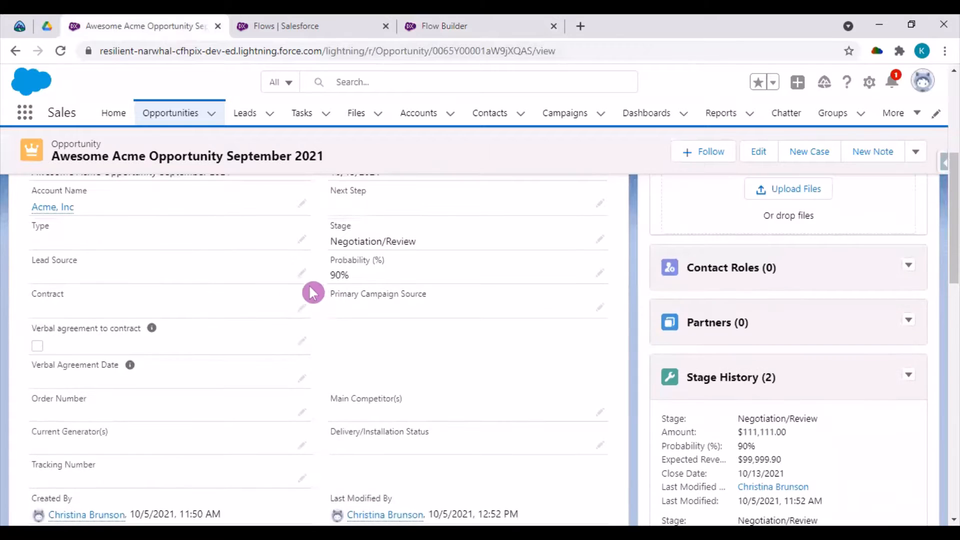
pyautogui.scroll(3, 85, 363)
pyautogui.scroll(-3, 114, 375)
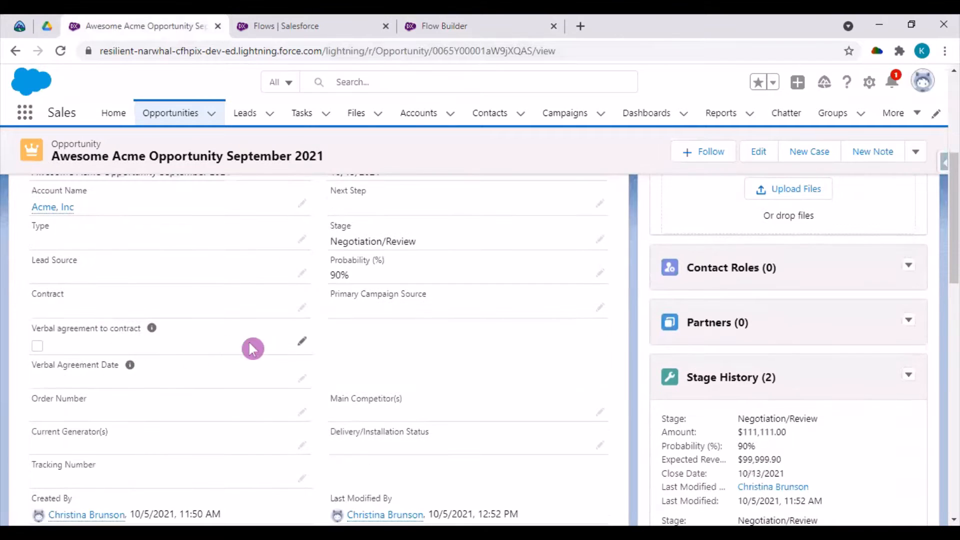
pyautogui.doubleClick(124, 354)
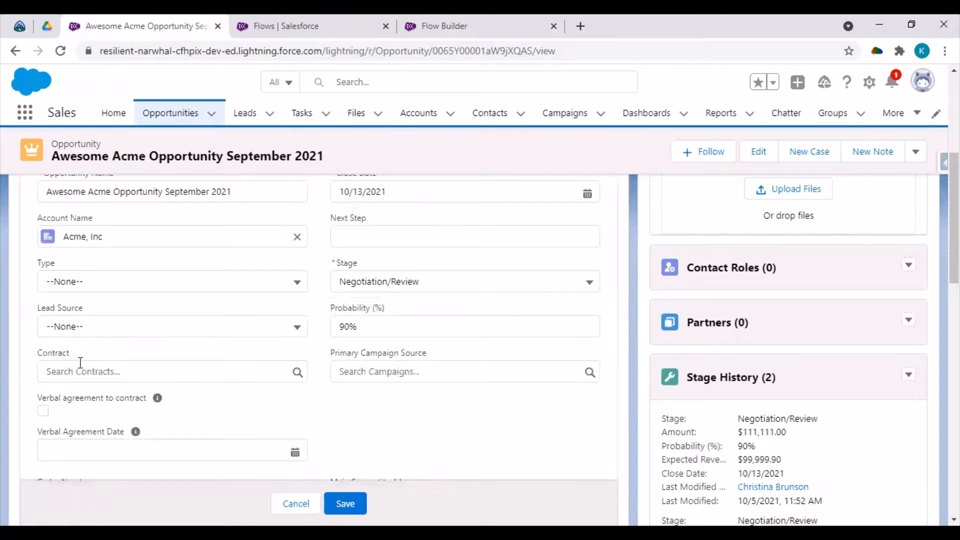
pyautogui.click(99, 400)
pyautogui.scroll(-1, 97, 400)
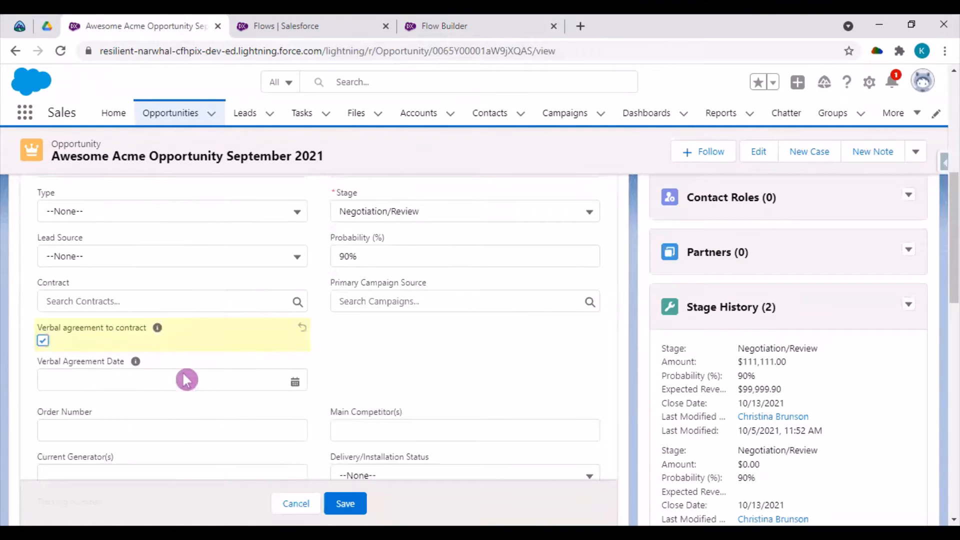
pyautogui.click(269, 499)
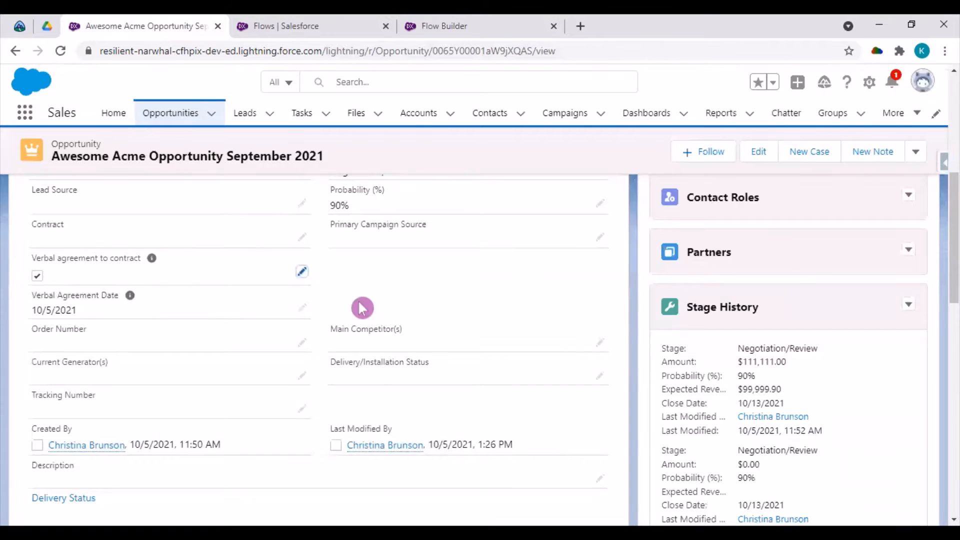
# - Reset the opportunity by disabling Verbal agreement to contract, clearing the Verbal Agreement Date, and saving the record
pyautogui.click(301, 271)
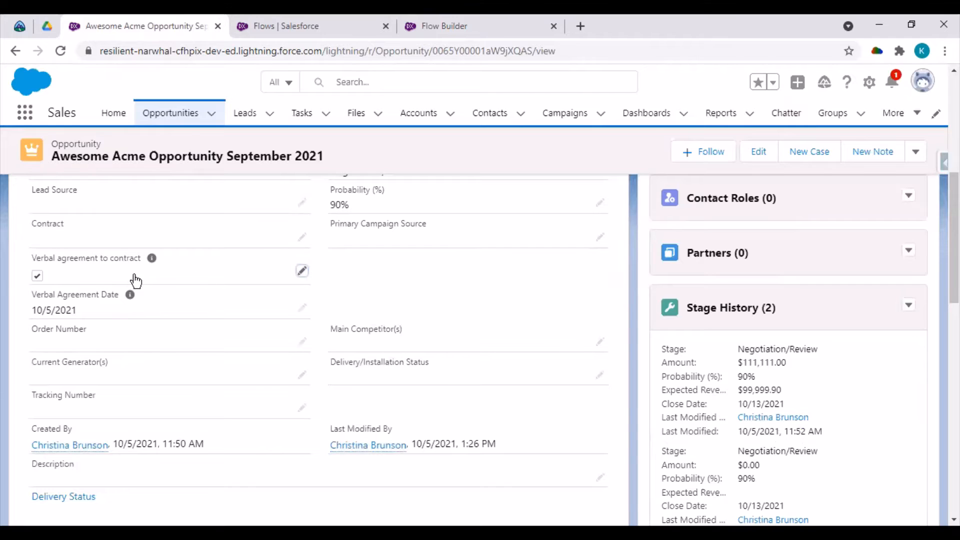
pyautogui.click(43, 279)
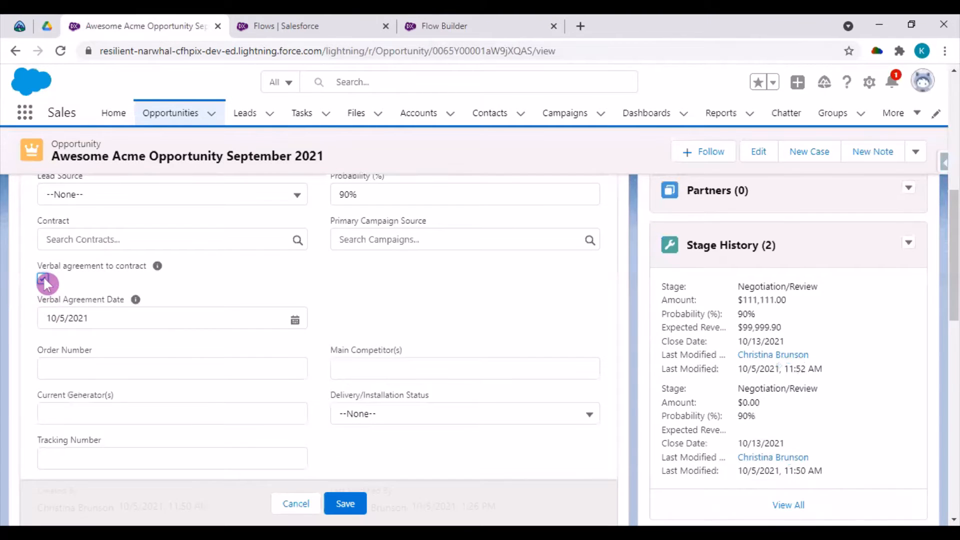
pyautogui.moveTo(120, 318); pyautogui.dragTo(11, 315)
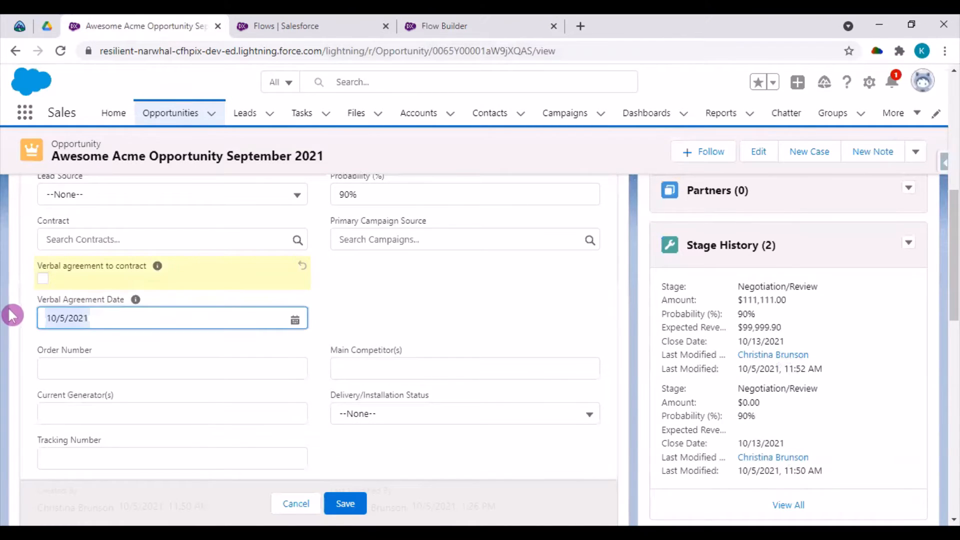
pyautogui.press('BackSpace')
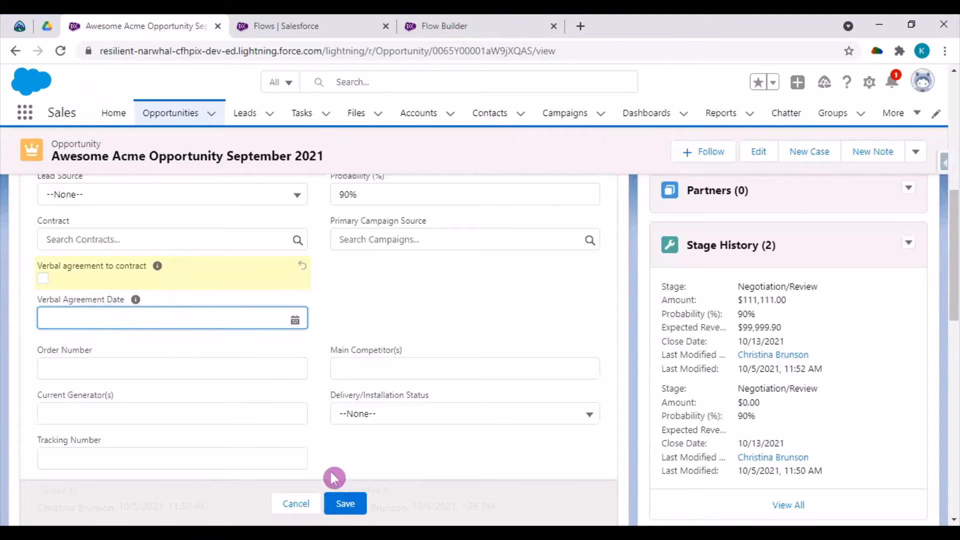
pyautogui.click(334, 501)
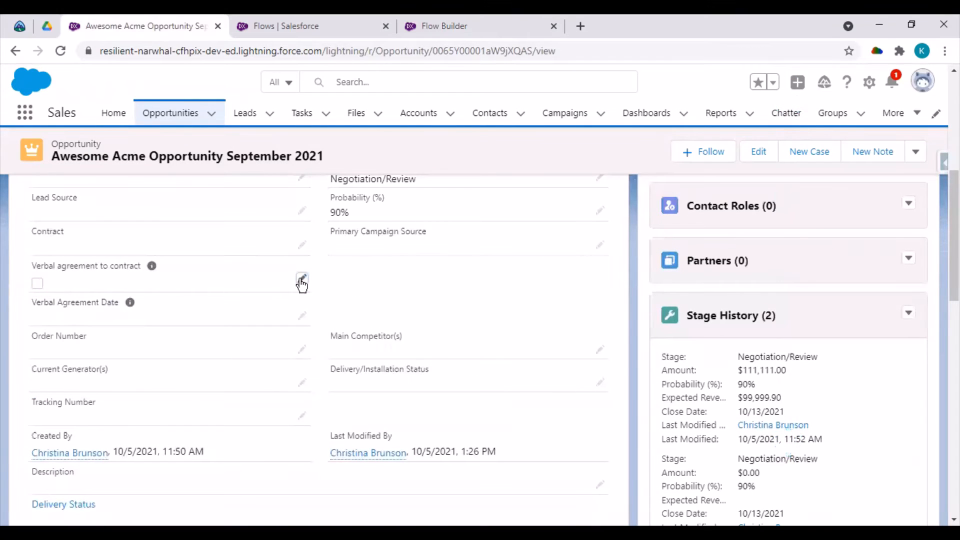
# - Enable Verbal agreement to contract with the Verbal Agreement Date set to 10/4/2021, save, and check the saved date
pyautogui.doubleClick(53, 292)
pyautogui.click(44, 291)
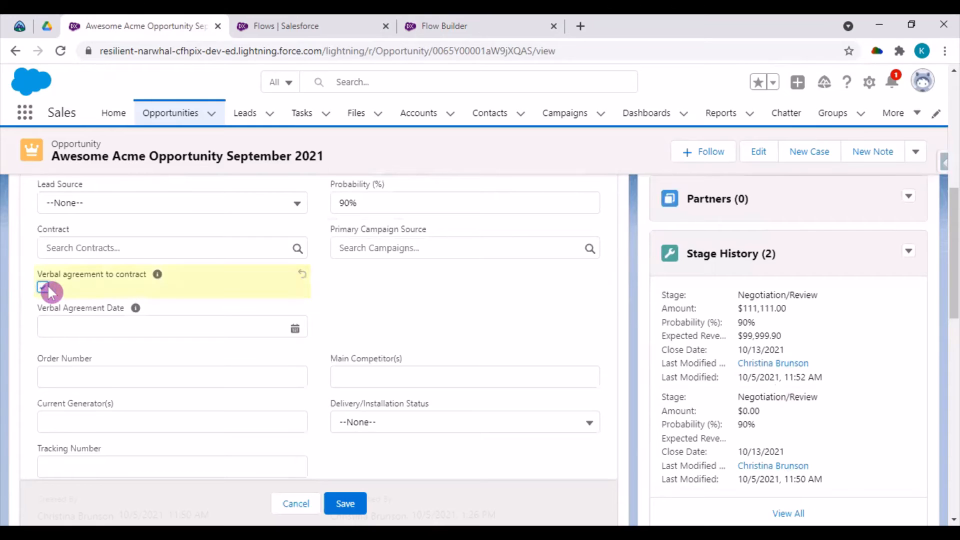
pyautogui.click(126, 329)
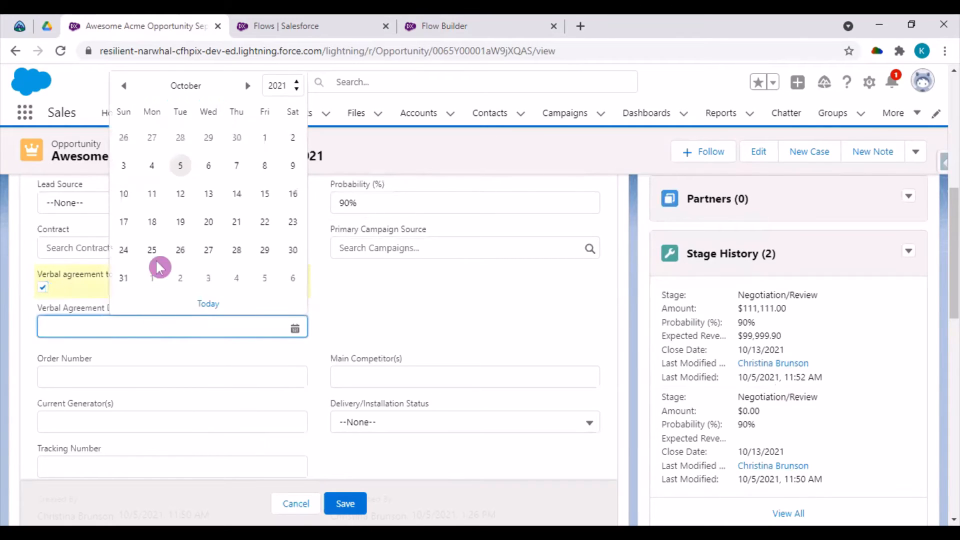
pyautogui.click(154, 168)
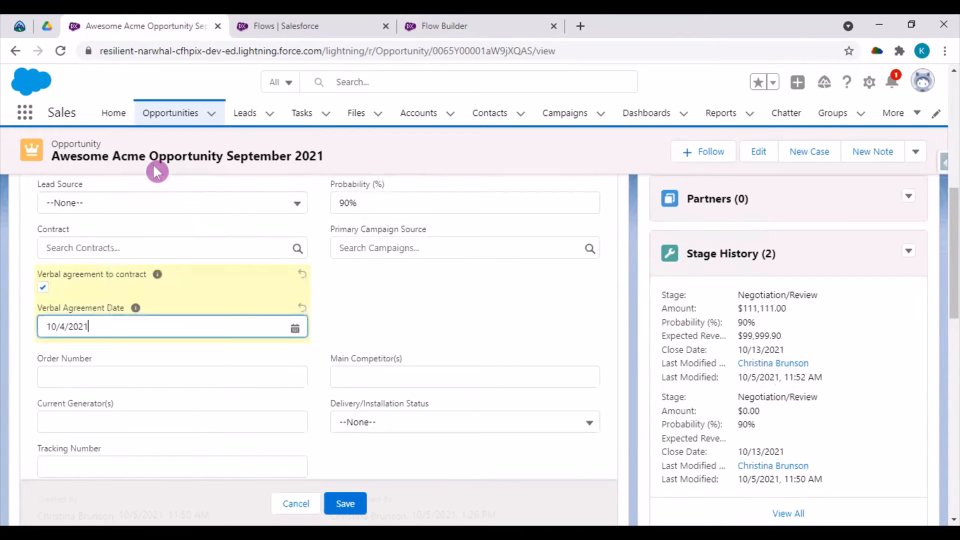
pyautogui.click(332, 504)
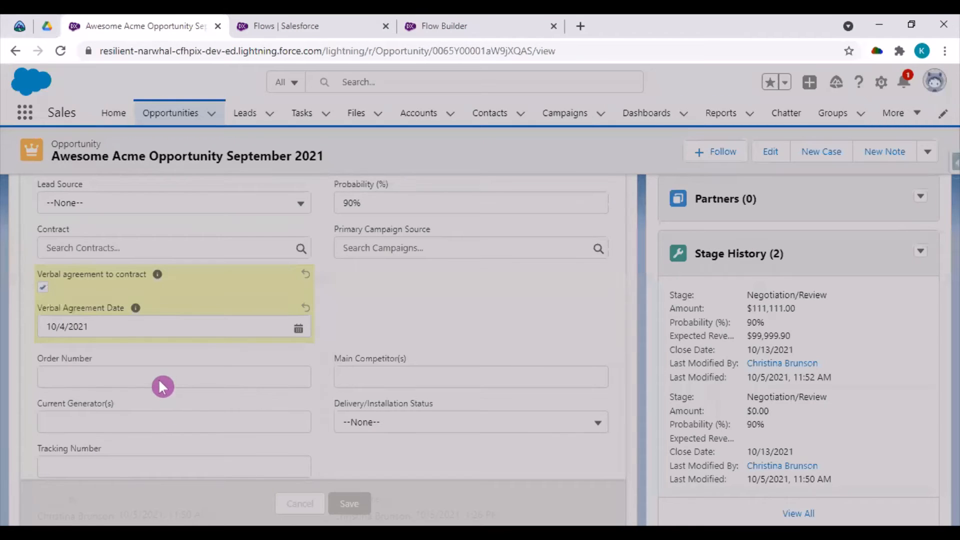
pyautogui.scroll(3, 195, 388)
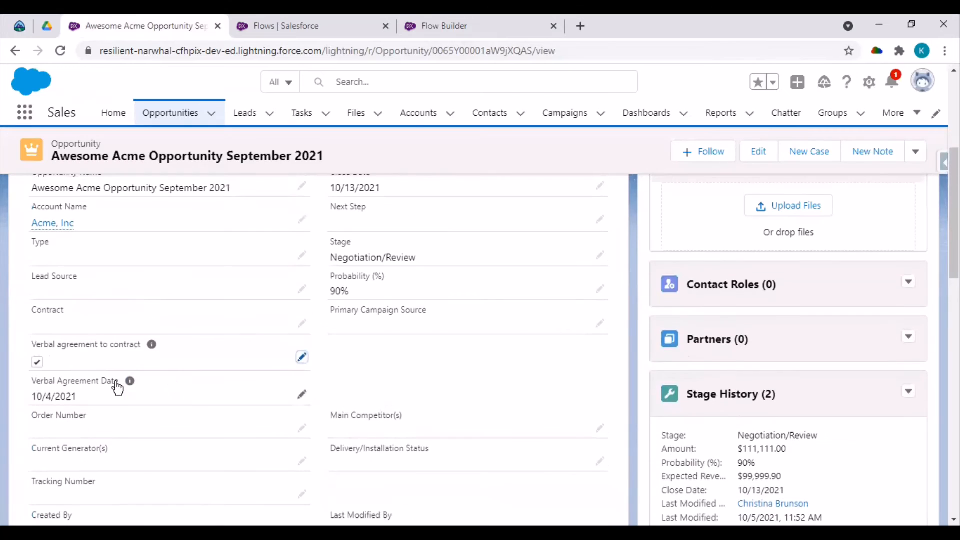